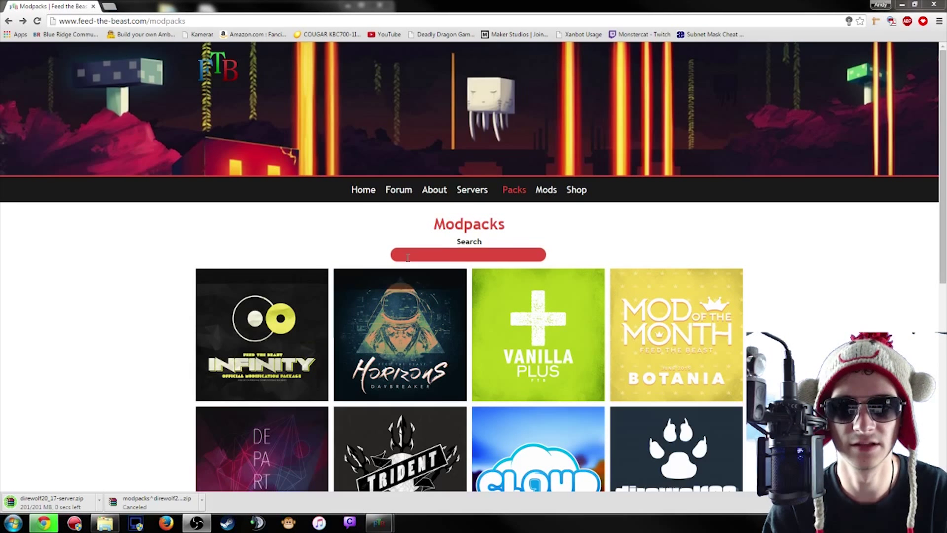
- Go to the Feed the Beast Servers section and open the Download Servers list
mouse_move(382, 305)
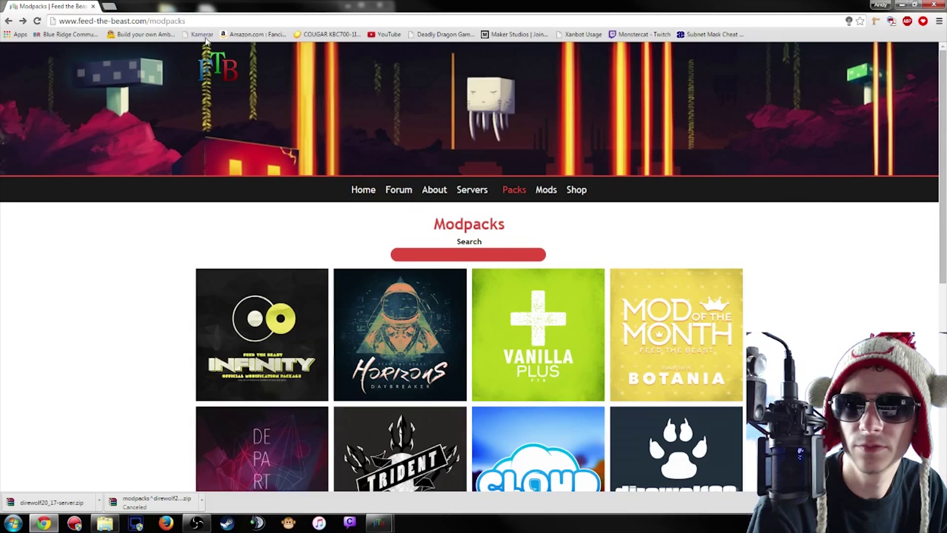
drag(206, 22, 288, 21)
drag(231, 38, 250, 2)
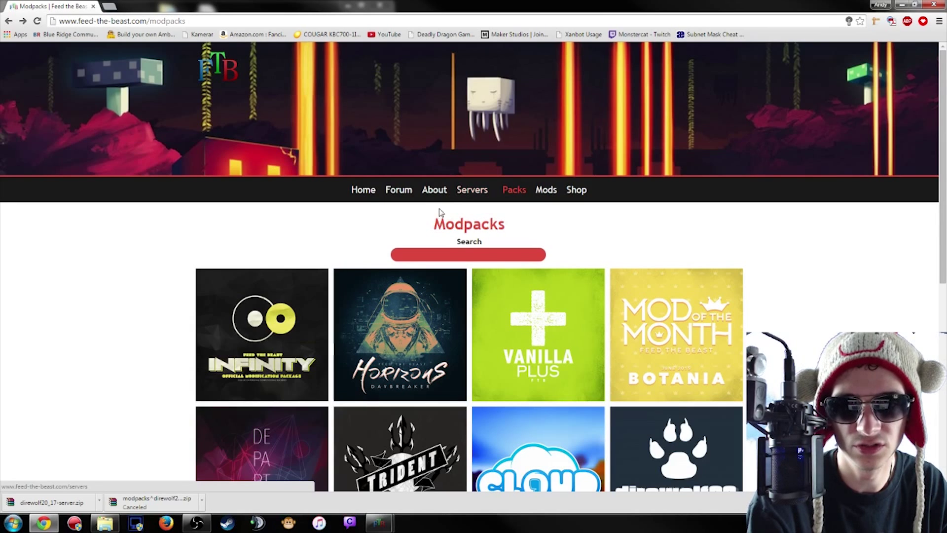
click(468, 190)
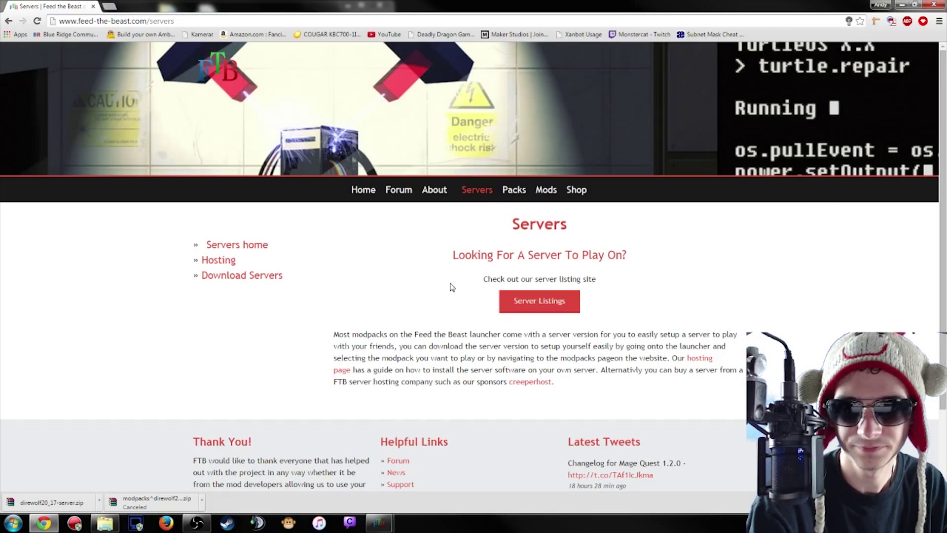
click(251, 279)
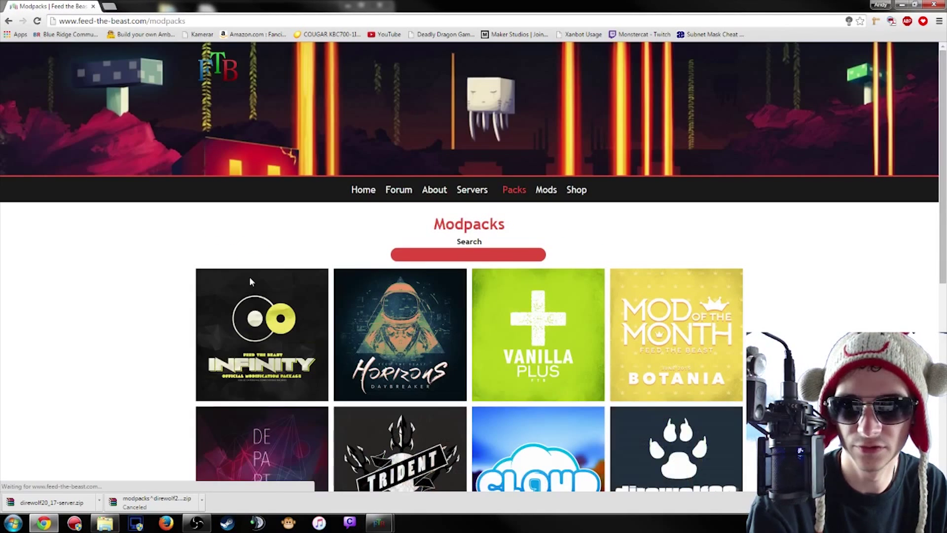
- Open the Direwolf20 modpack page and scroll down to its Server Download buttons
scroll(428, 294, down, 5)
scroll(427, 294, up, 1)
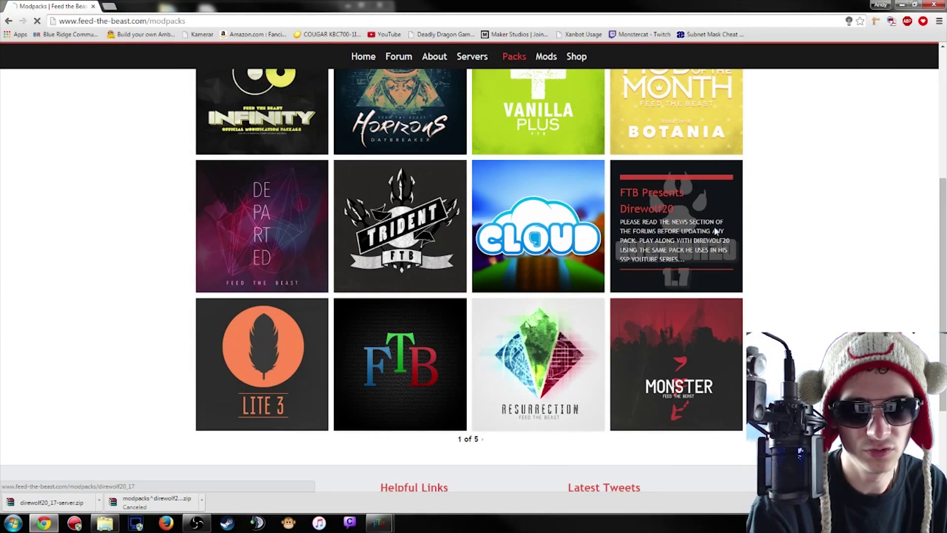
click(716, 232)
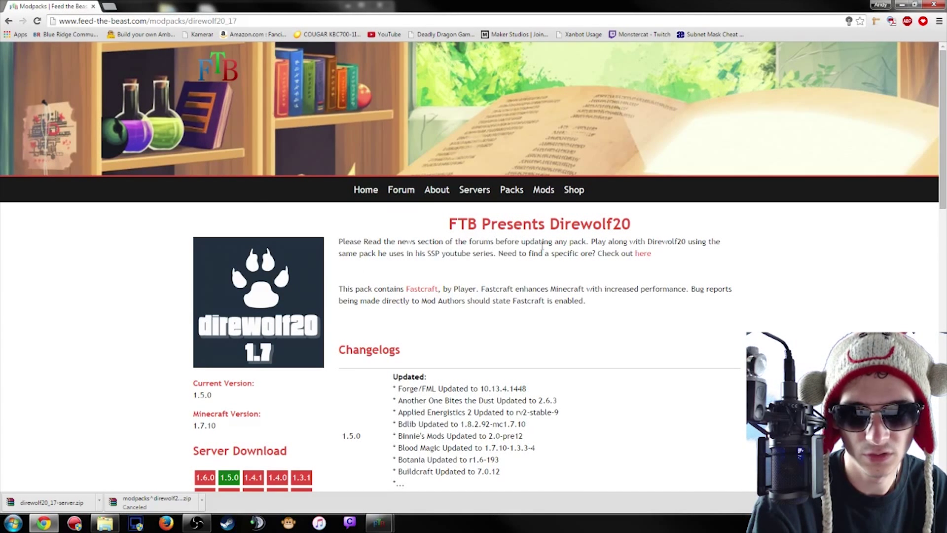
scroll(543, 247, down, 6)
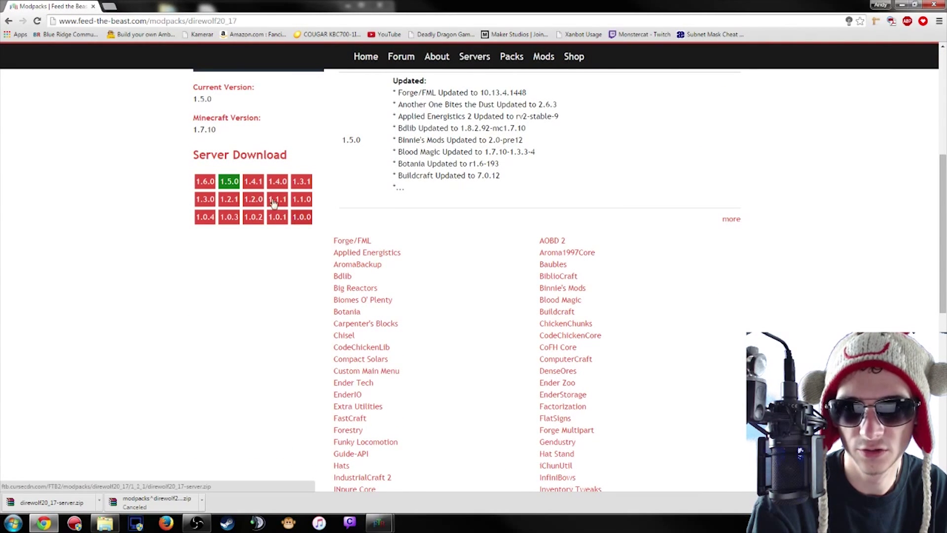
scroll(230, 186, up, 7)
scroll(244, 276, down, 6)
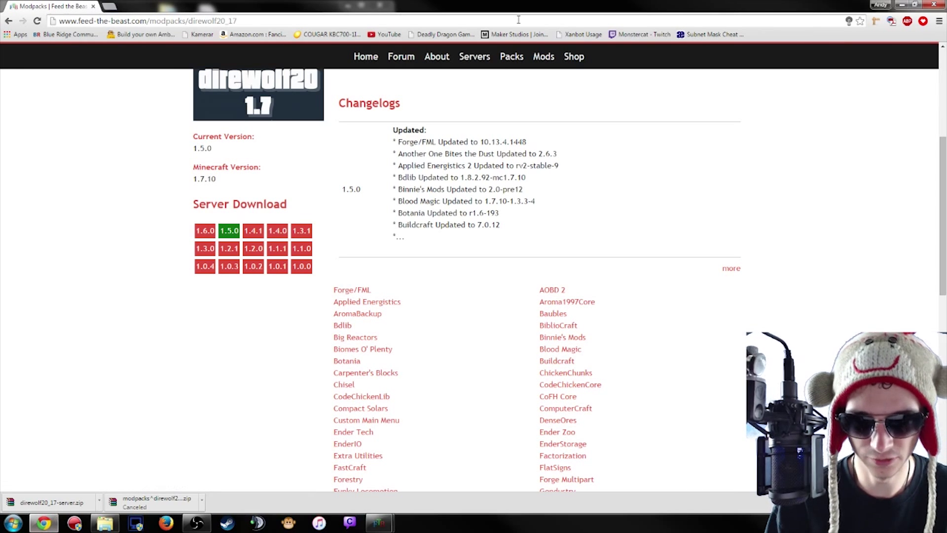
- Minimize Chrome, close the FTB launcher, and create a new folder on the desktop
click(902, 4)
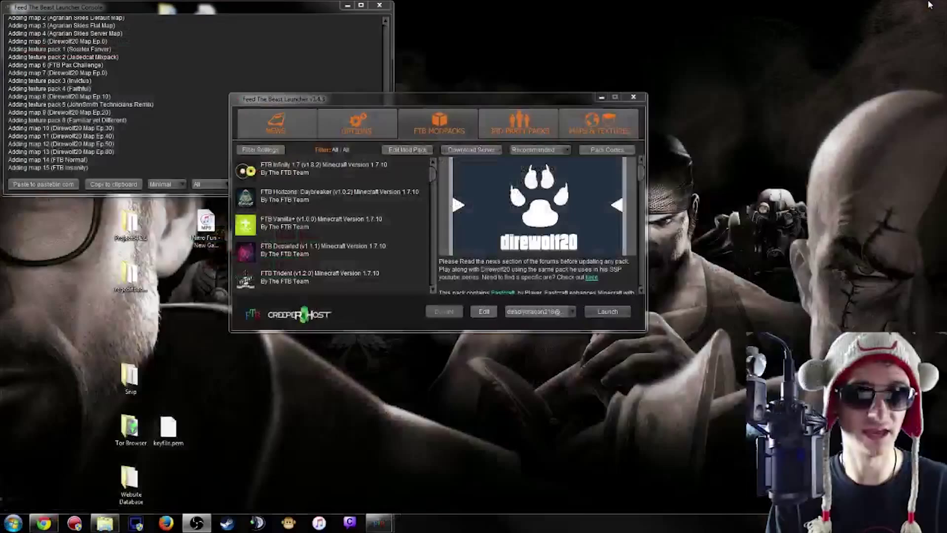
click(632, 98)
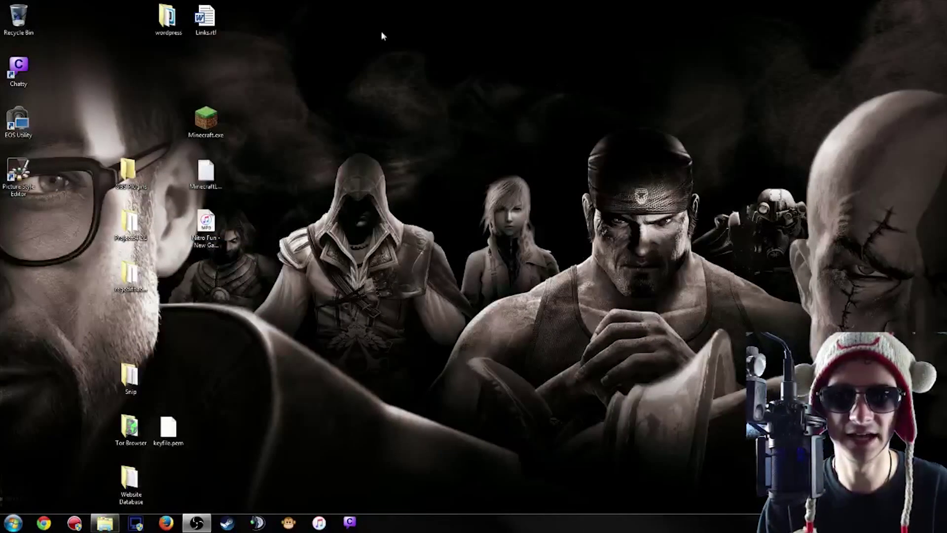
right_click(435, 95)
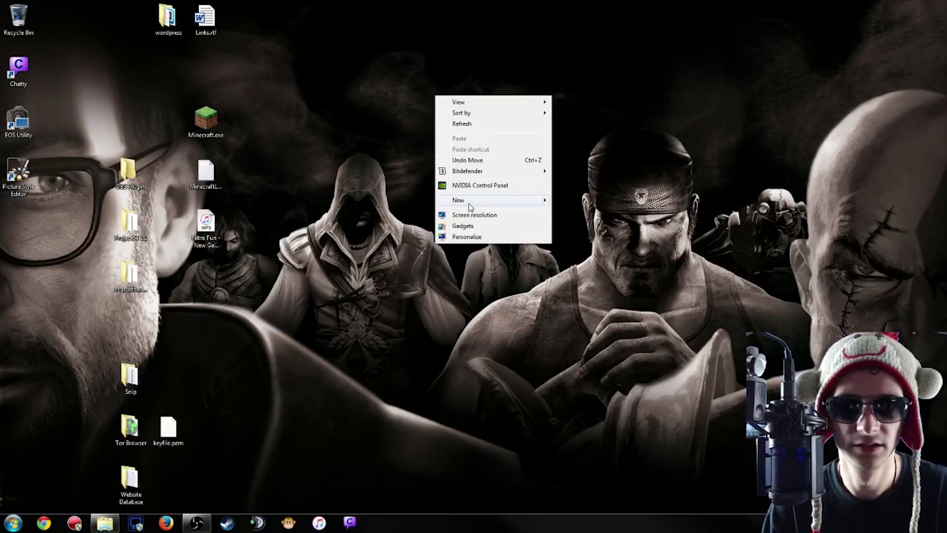
mouse_move(492, 204)
click(572, 200)
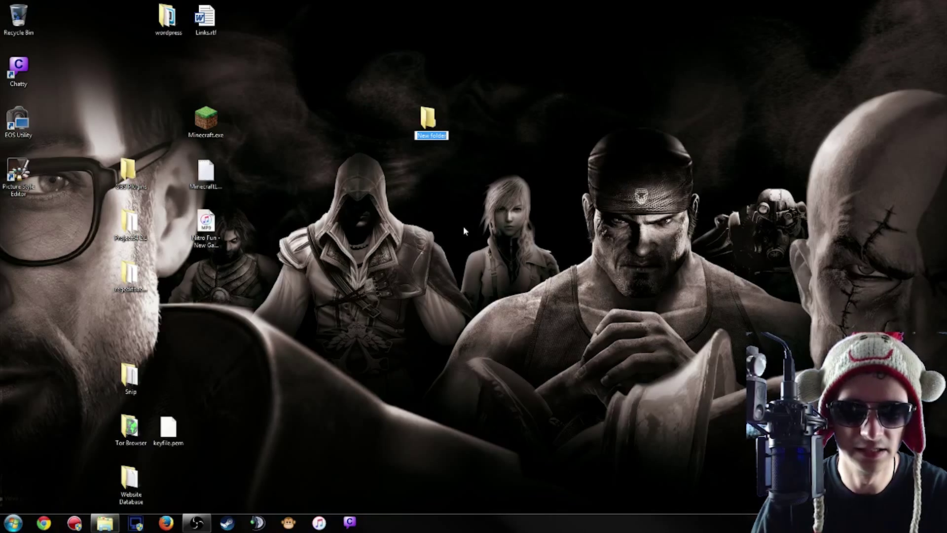
- Name the new desktop folder ServerTutorial
key(BackSpace)
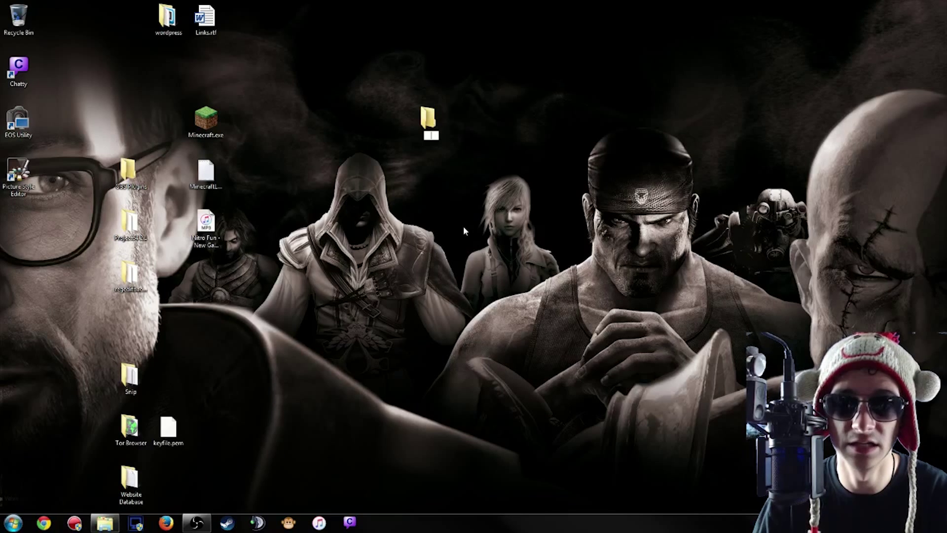
text(Ser)
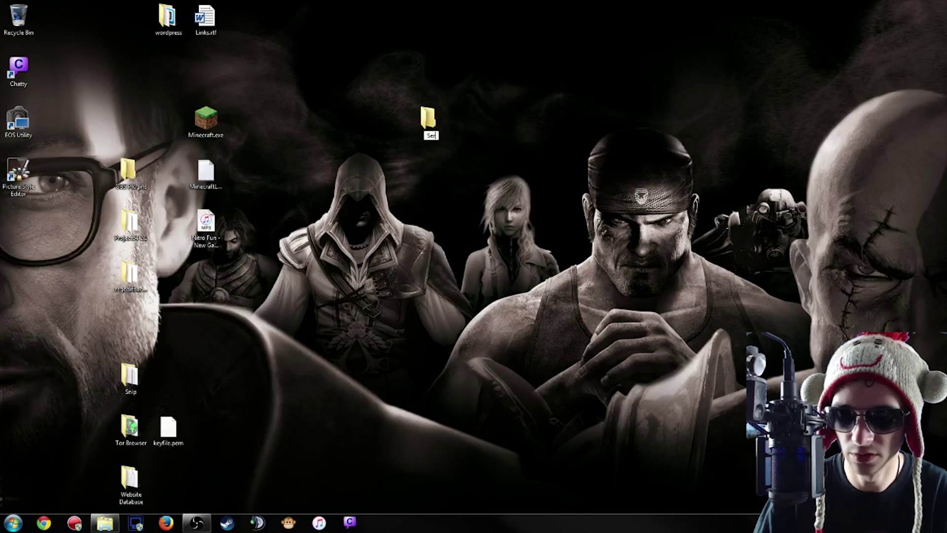
text(ver)
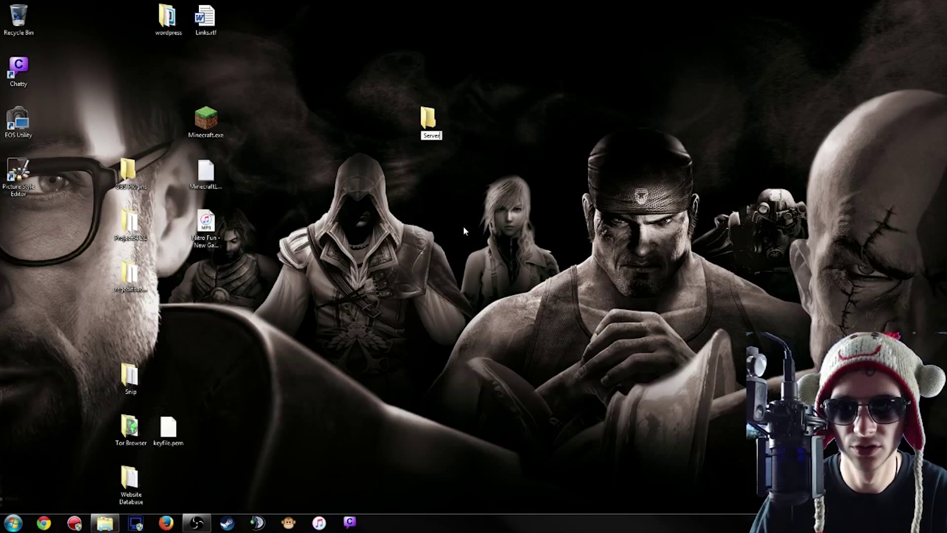
text(Tutorial)
key(Return)
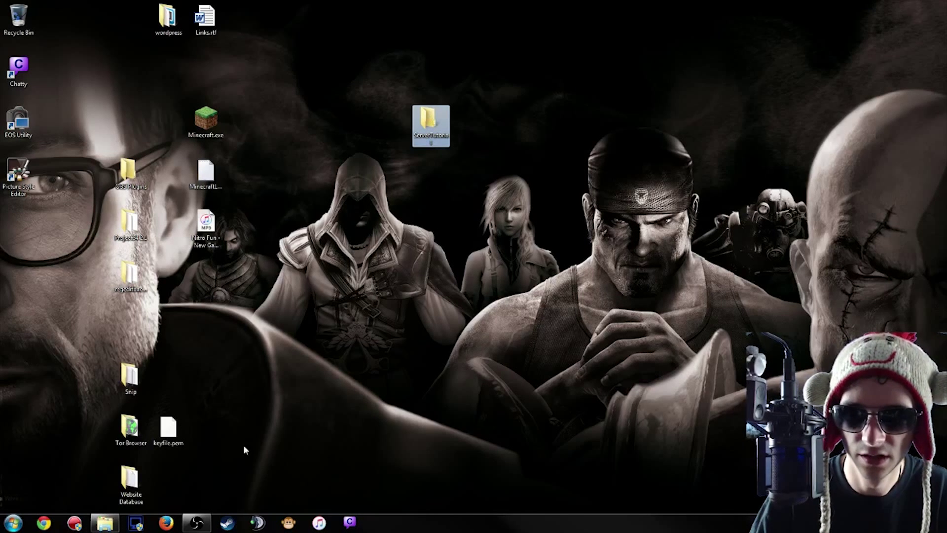
- Show the downloaded direwolf20_17-server.zip in its folder from Chrome's Downloads page
click(104, 523)
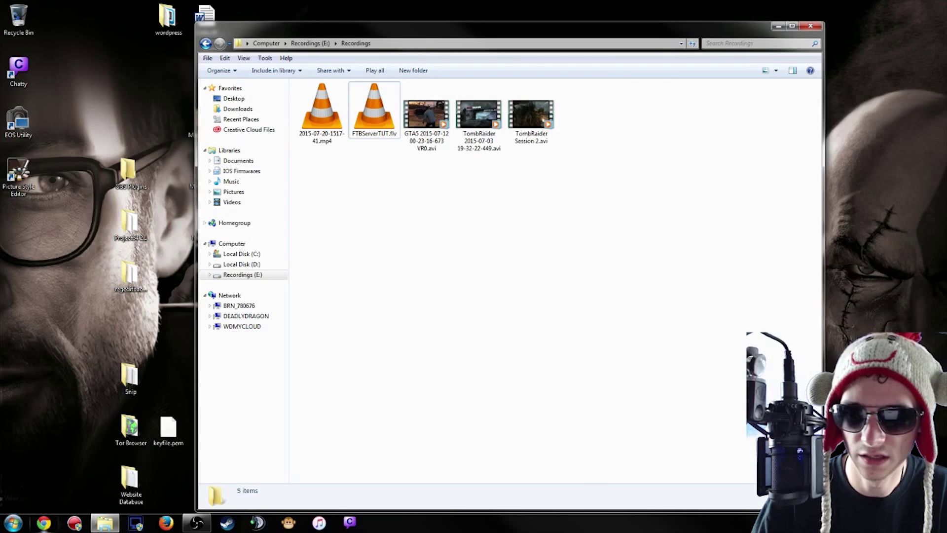
click(44, 523)
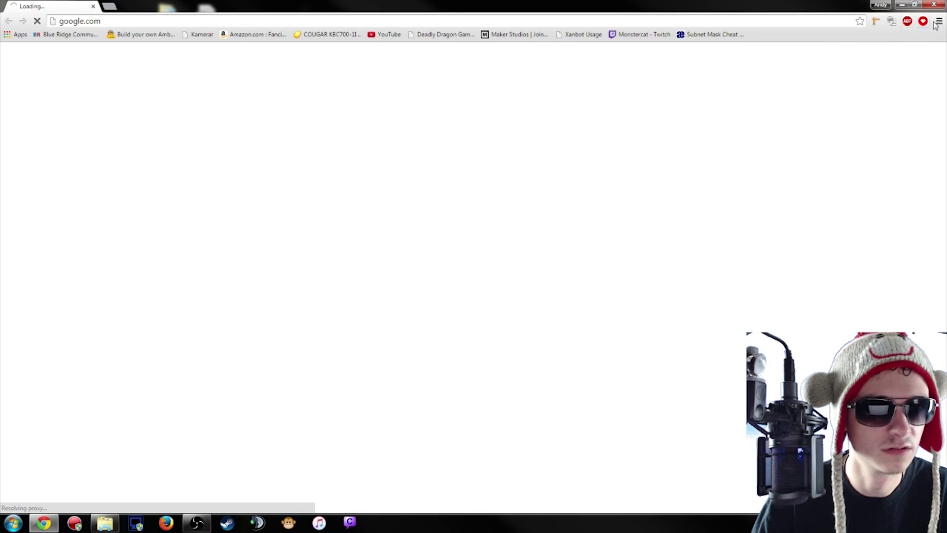
click(938, 20)
click(844, 86)
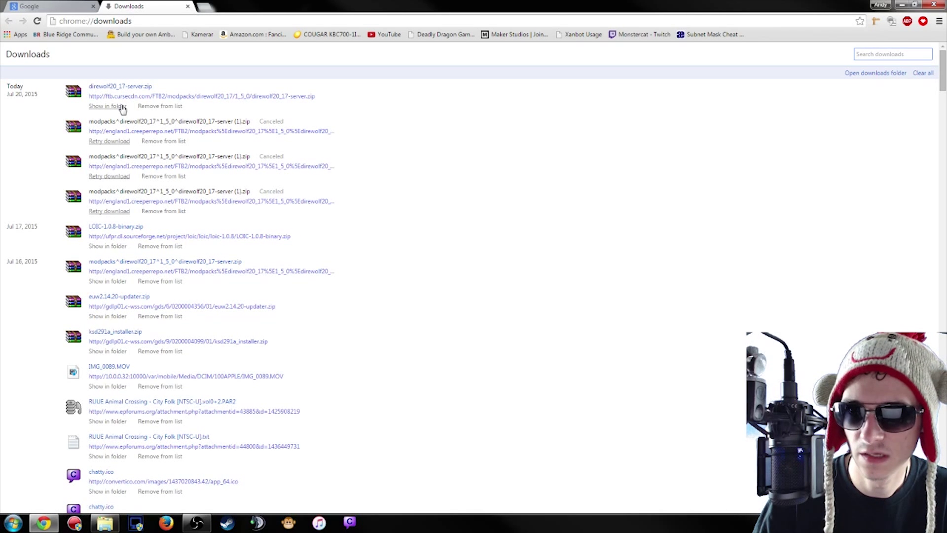
click(121, 106)
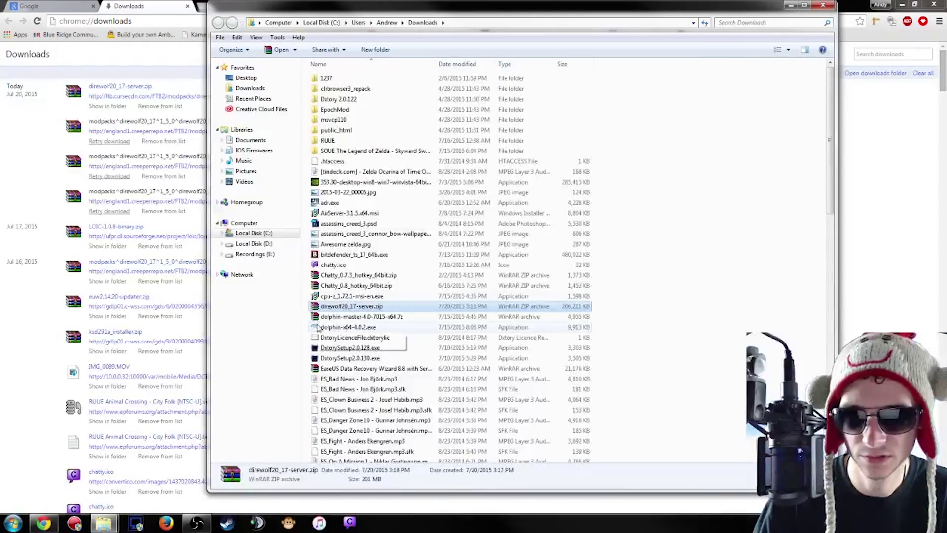
- Extract the server zip into Desktop\ServerTutorial
right_click(339, 308)
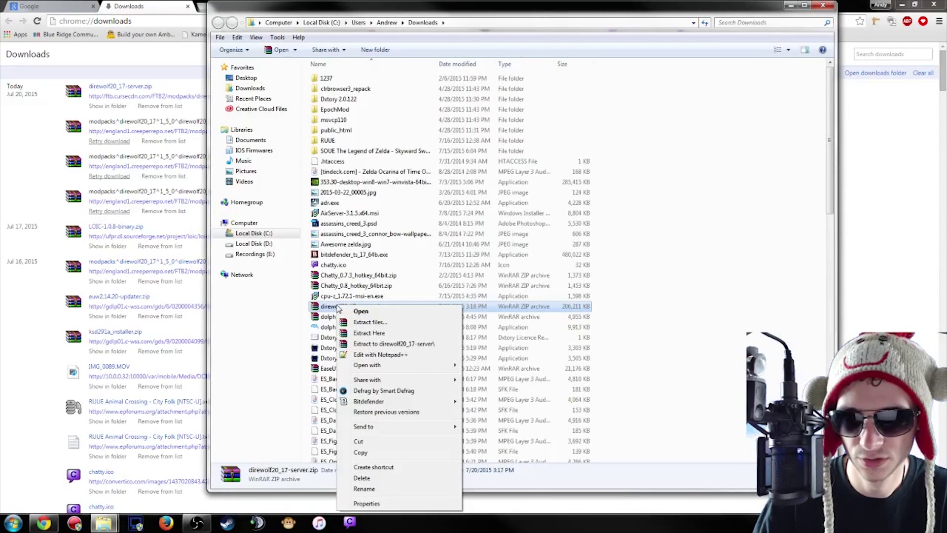
click(370, 323)
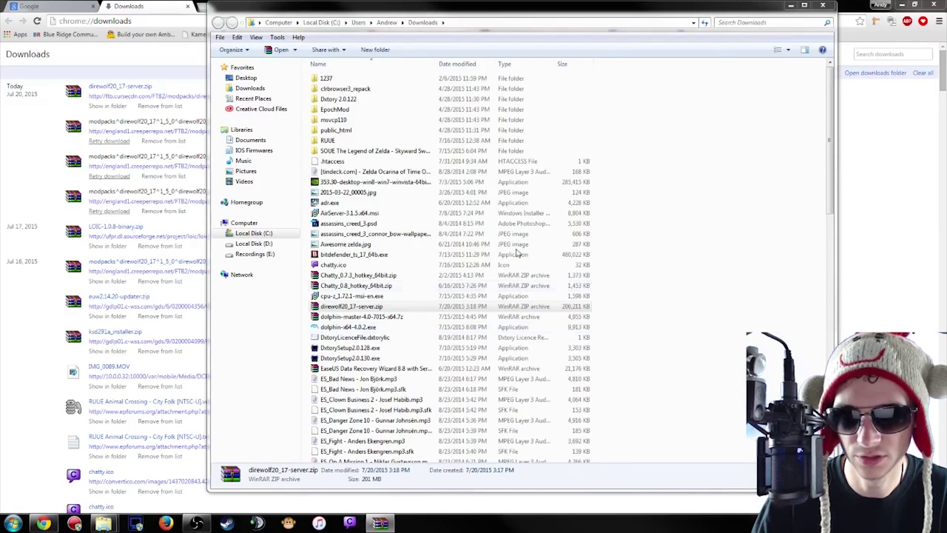
click(823, 6)
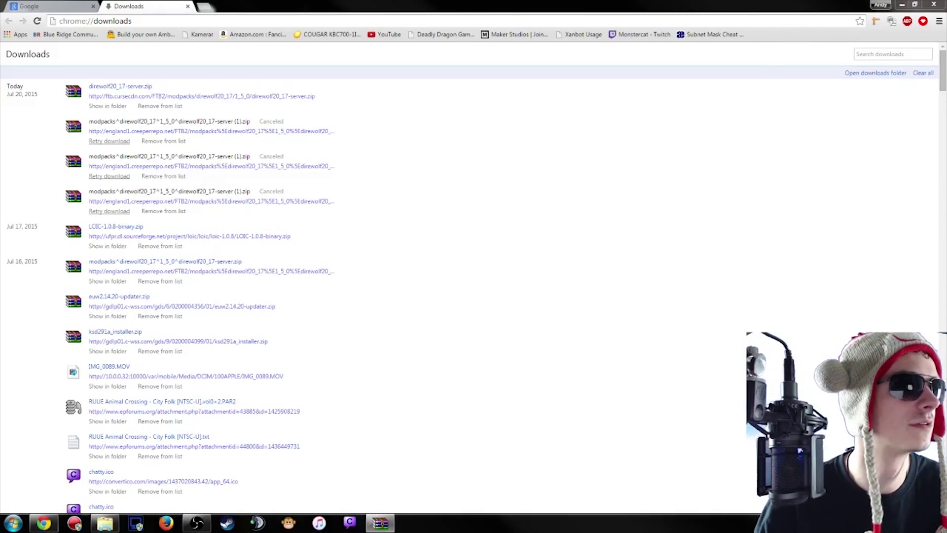
drag(489, 371, 457, 100)
click(540, 271)
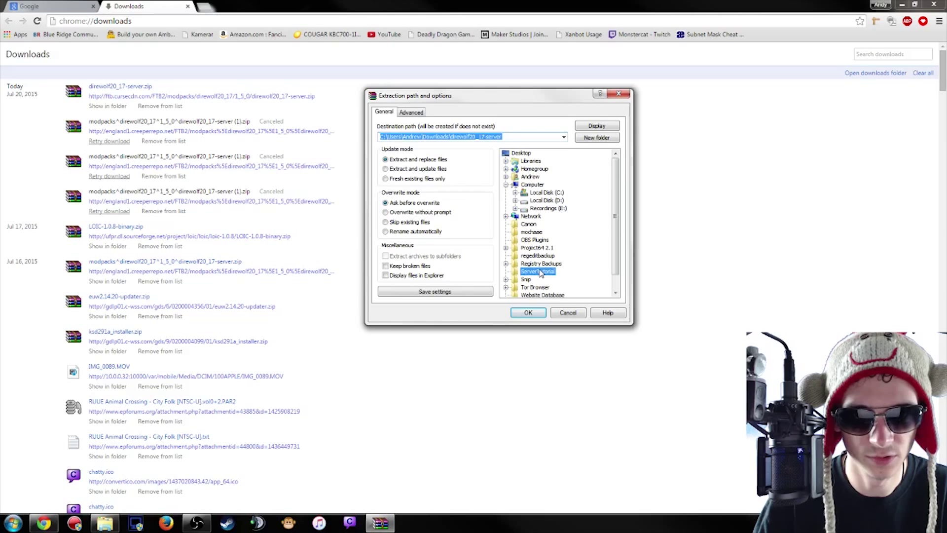
click(528, 313)
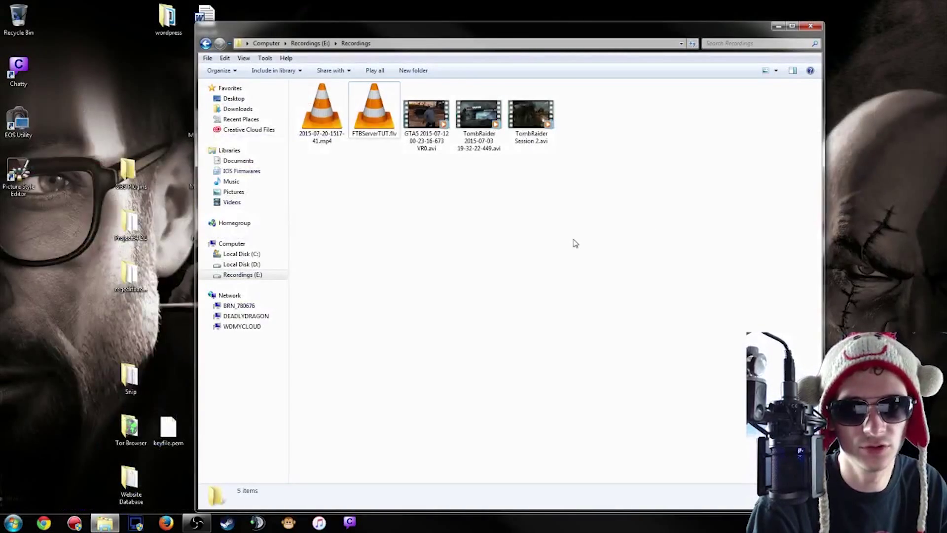
- Open the ServerTutorial folder, run FTBInstall.bat, and select eula.txt
click(810, 25)
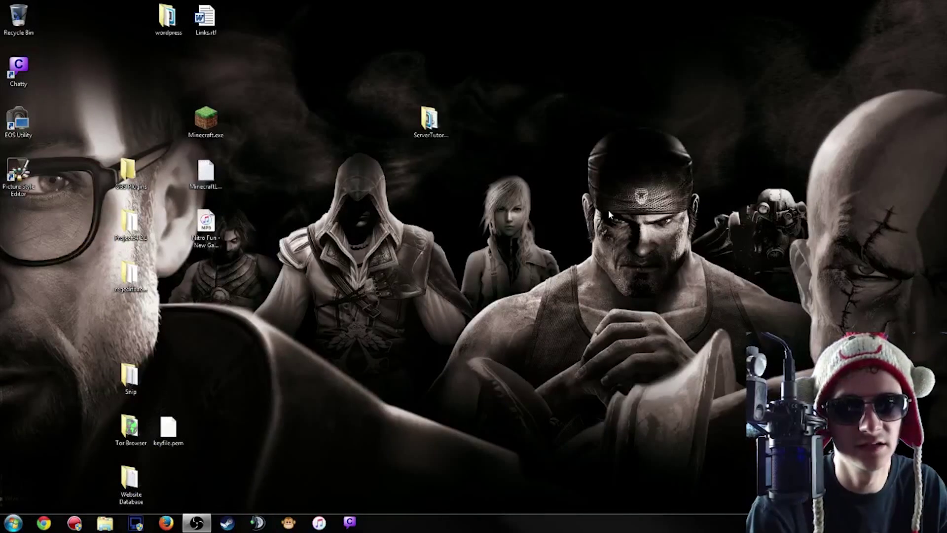
double_click(429, 119)
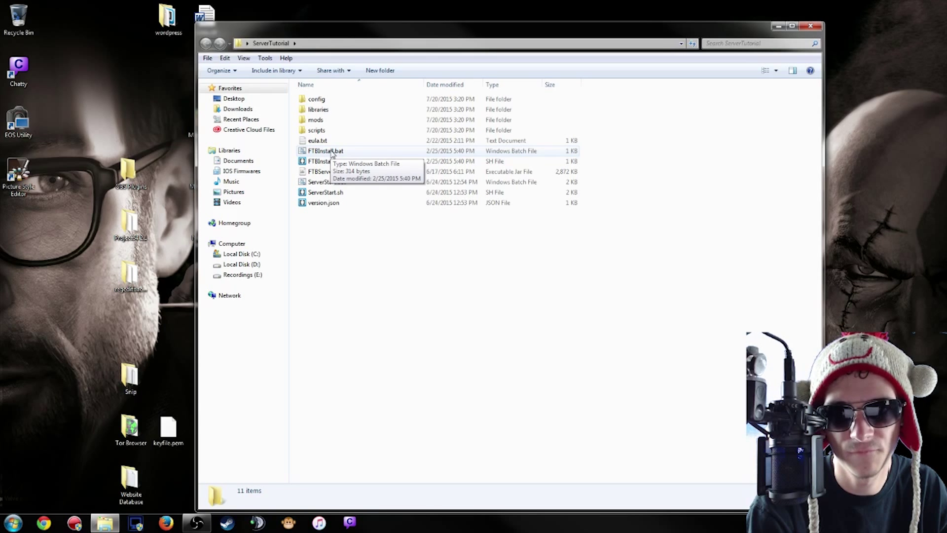
double_click(331, 152)
click(509, 273)
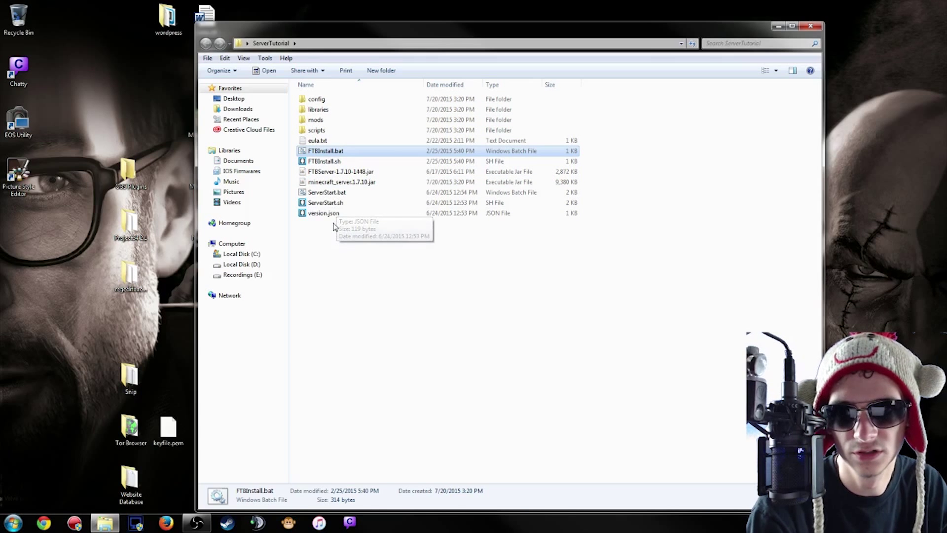
click(317, 141)
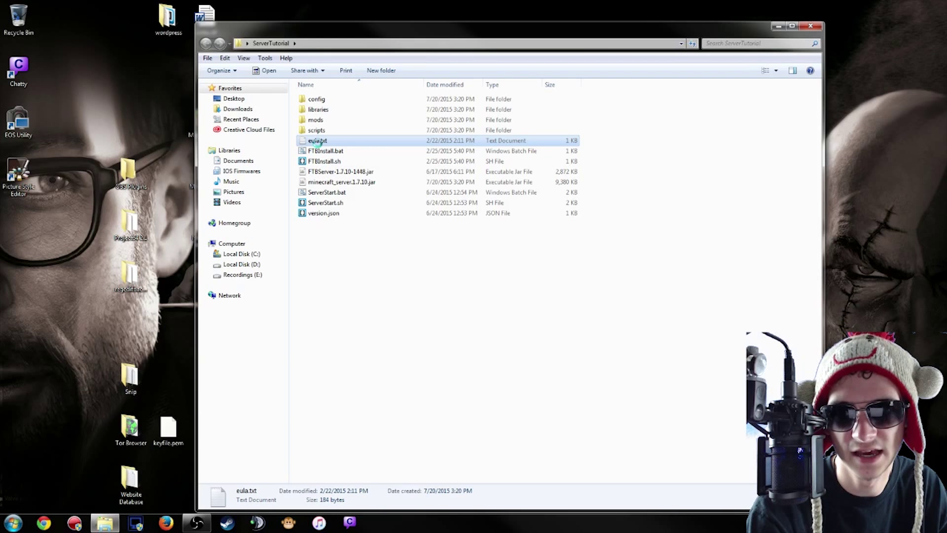
- Edit eula.txt in Notepad++ to read eula=true, save it, and close Notepad++
right_click(317, 141)
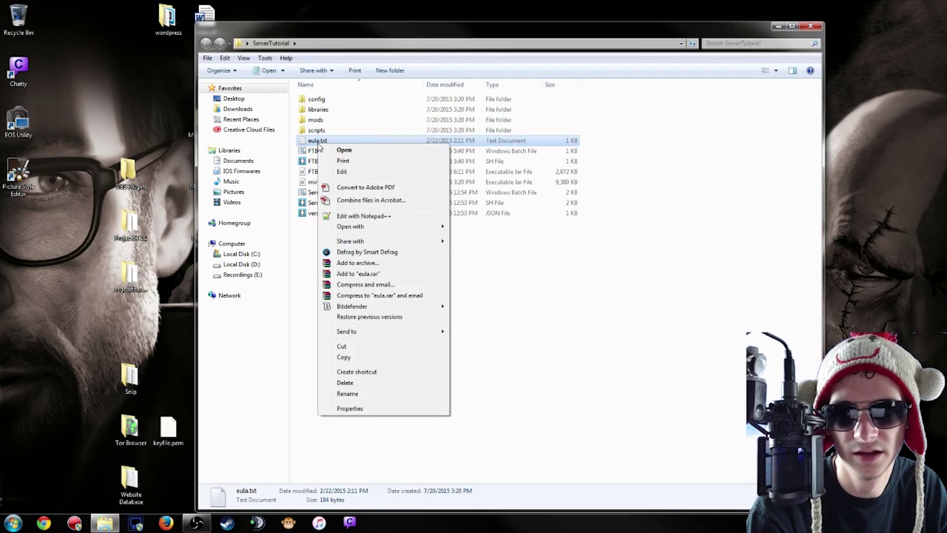
click(362, 217)
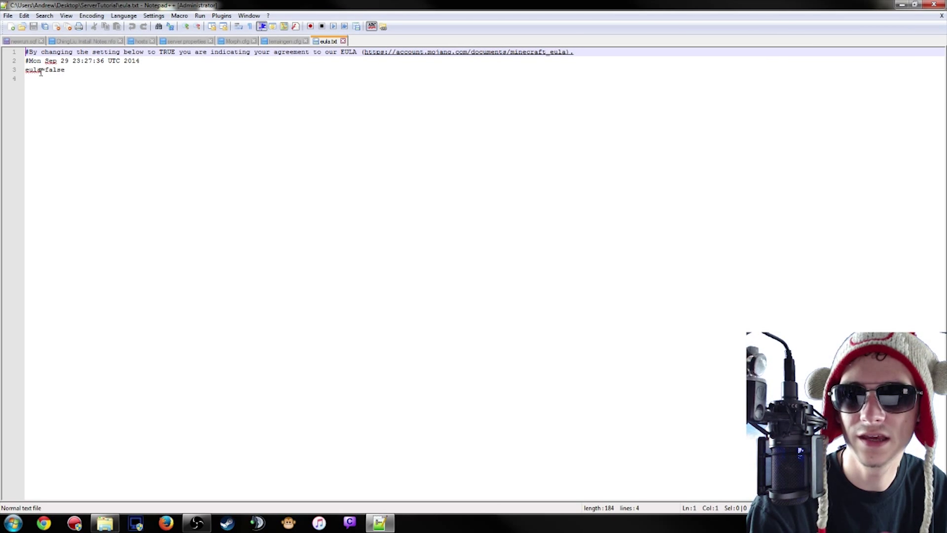
drag(66, 70, 44, 71)
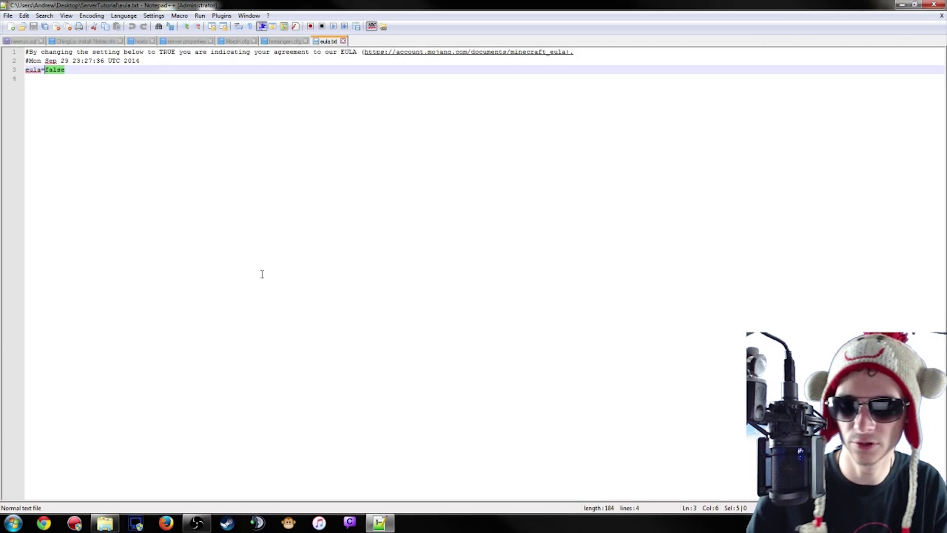
text(true)
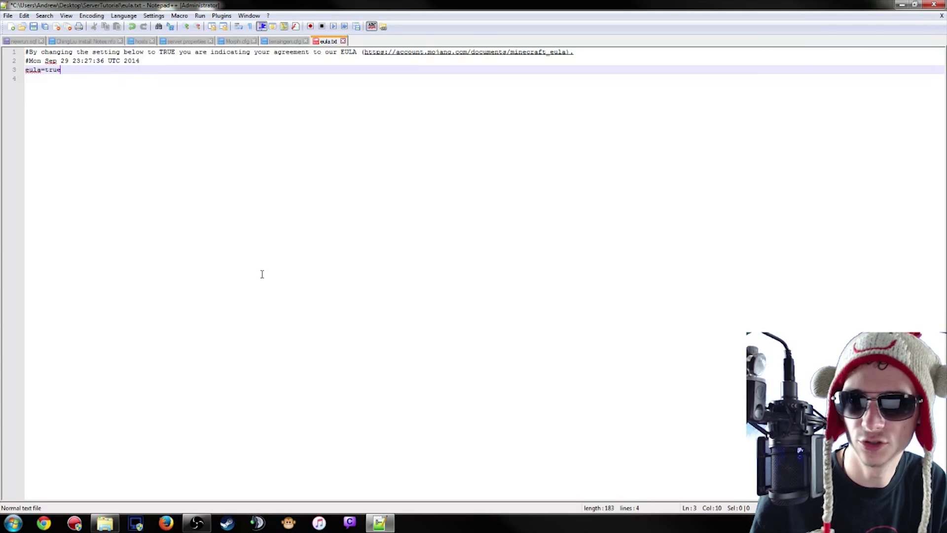
key(ctrl+s)
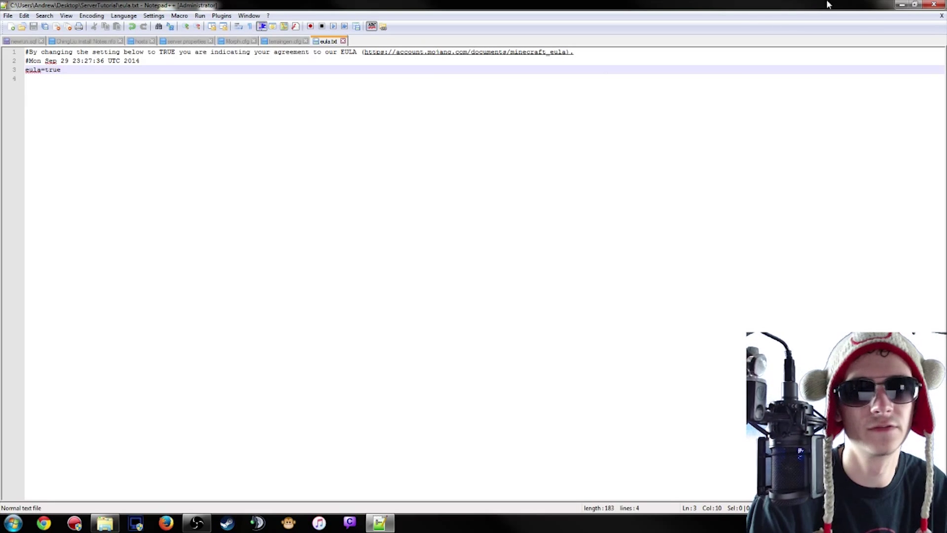
click(934, 5)
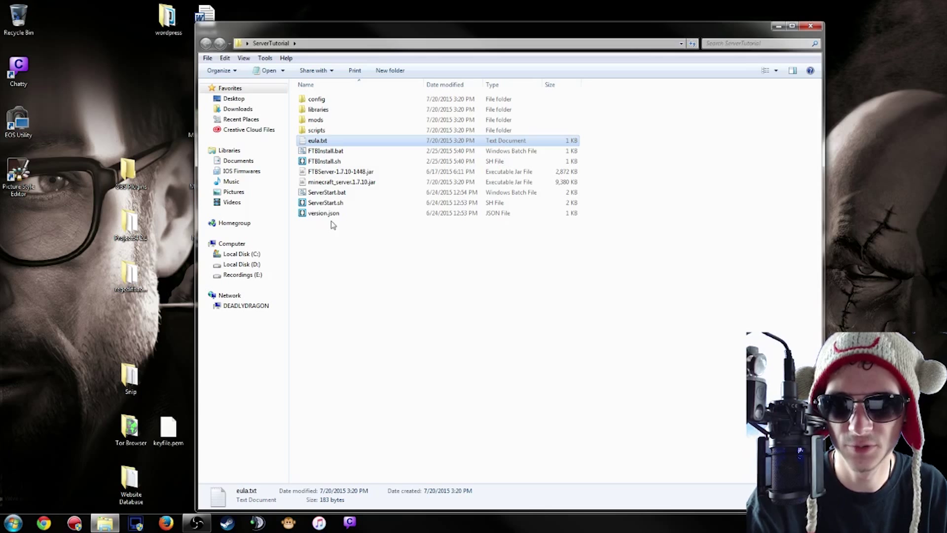
- Run ServerStart.bat once, stop the server with the stop command, and close its console
double_click(337, 194)
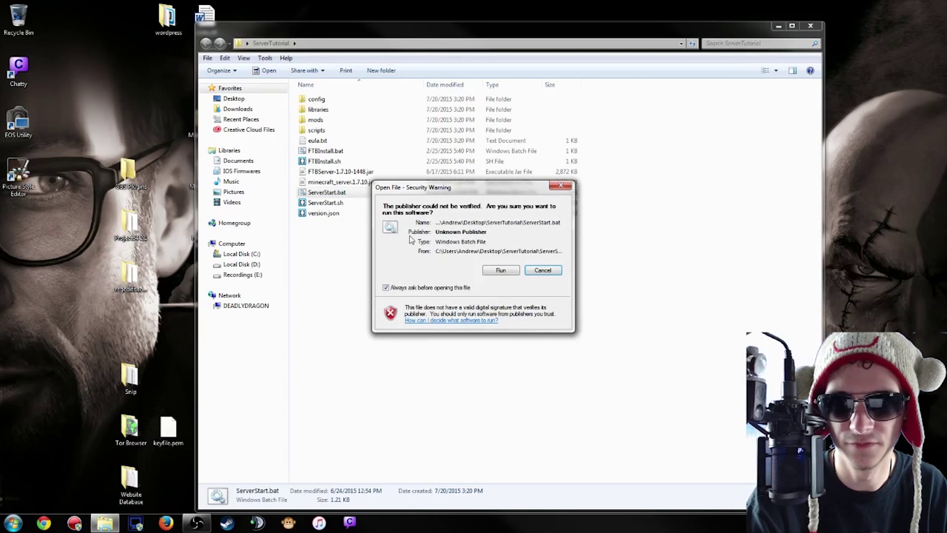
click(500, 270)
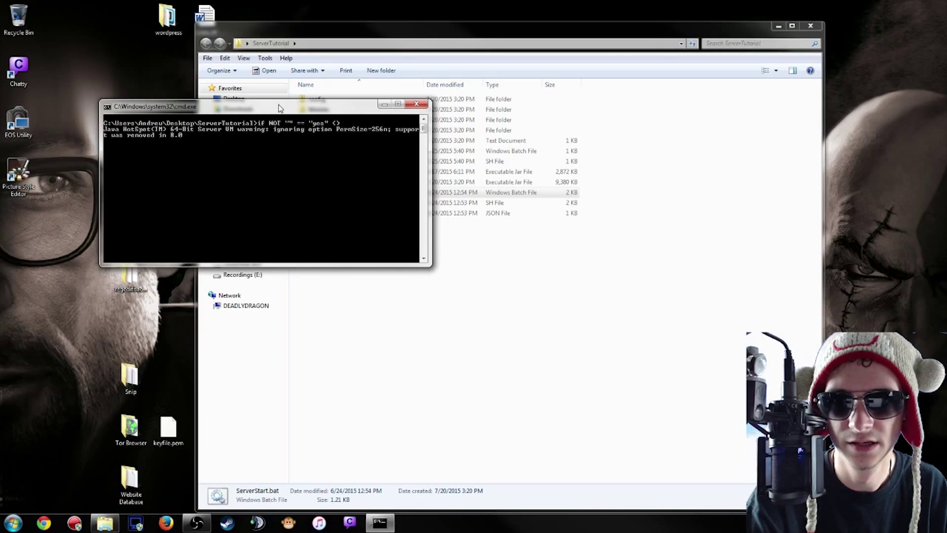
drag(268, 106, 468, 128)
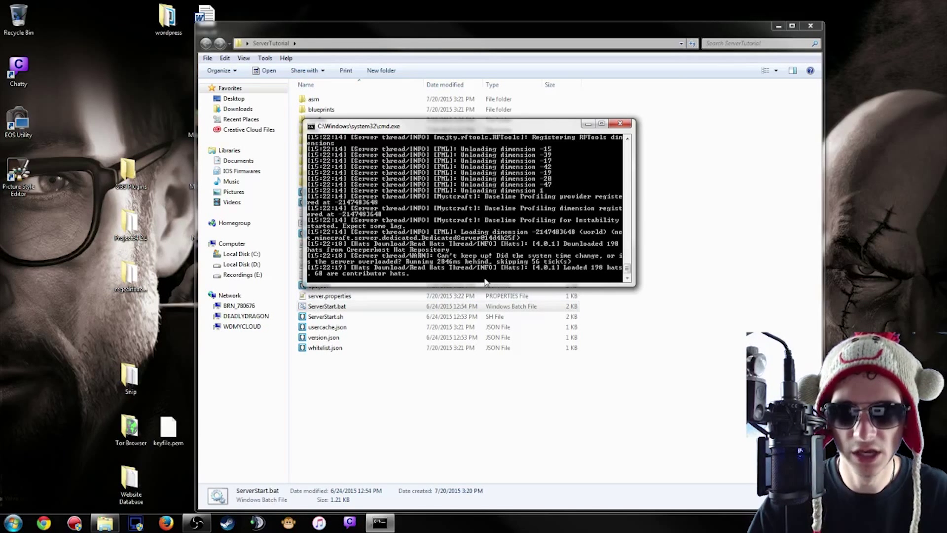
text(stop)
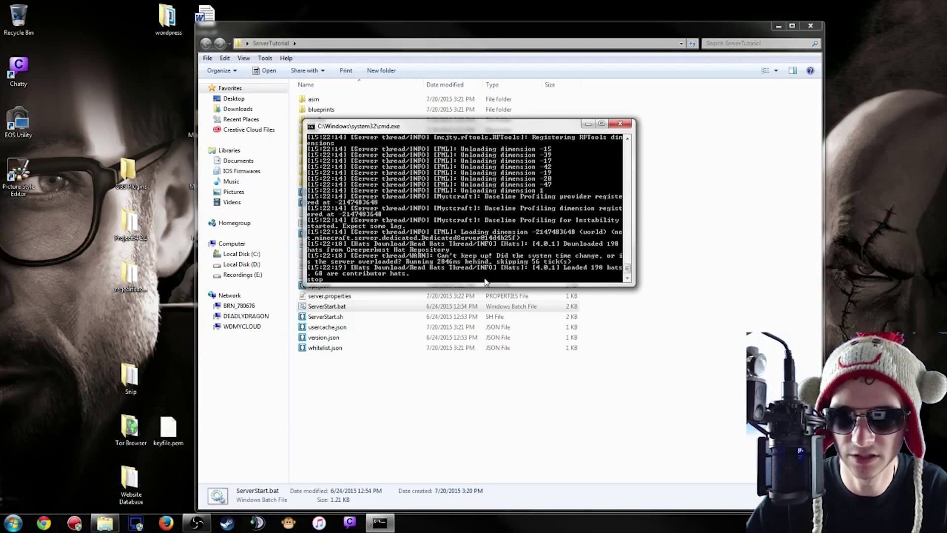
key(Return)
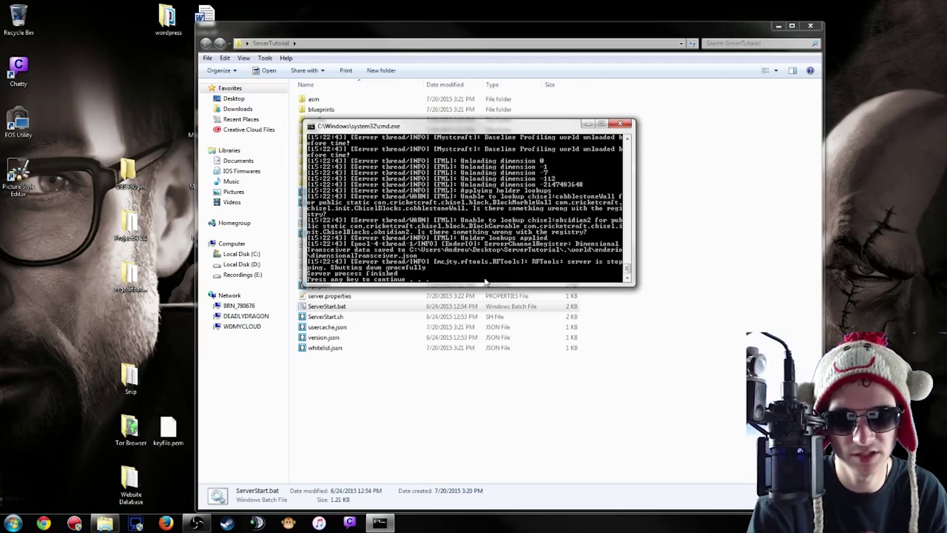
key(Return)
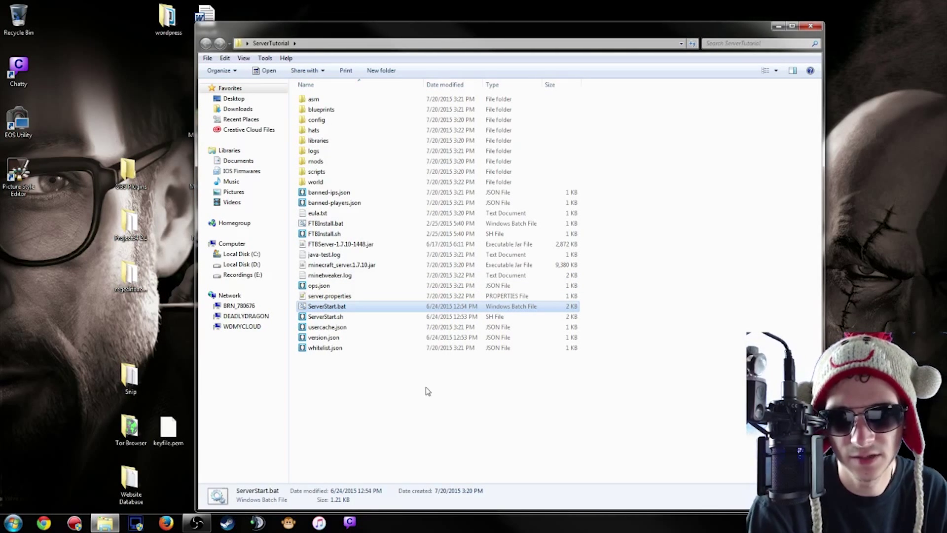
- Open server.properties in Notepad++ and put the cursor after server-ip= on line 15
double_click(334, 298)
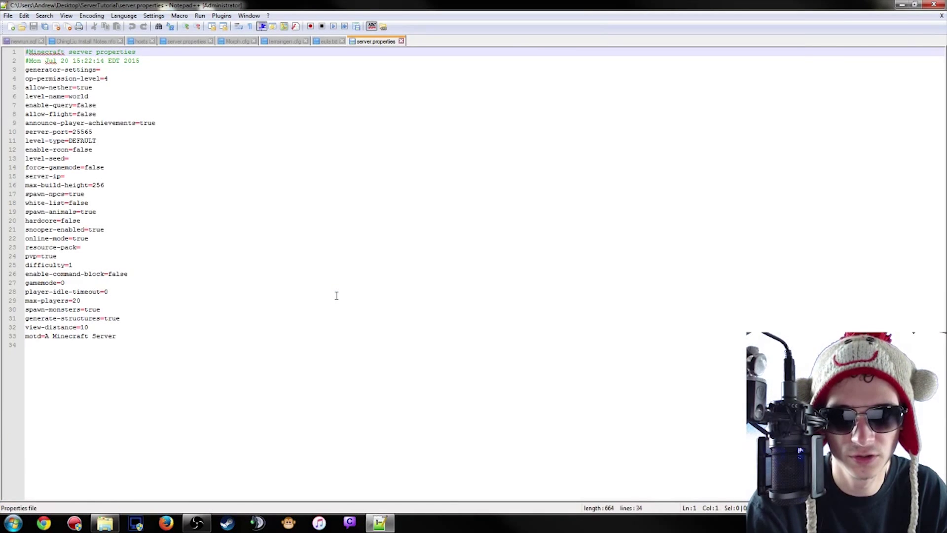
drag(346, 5, 454, 44)
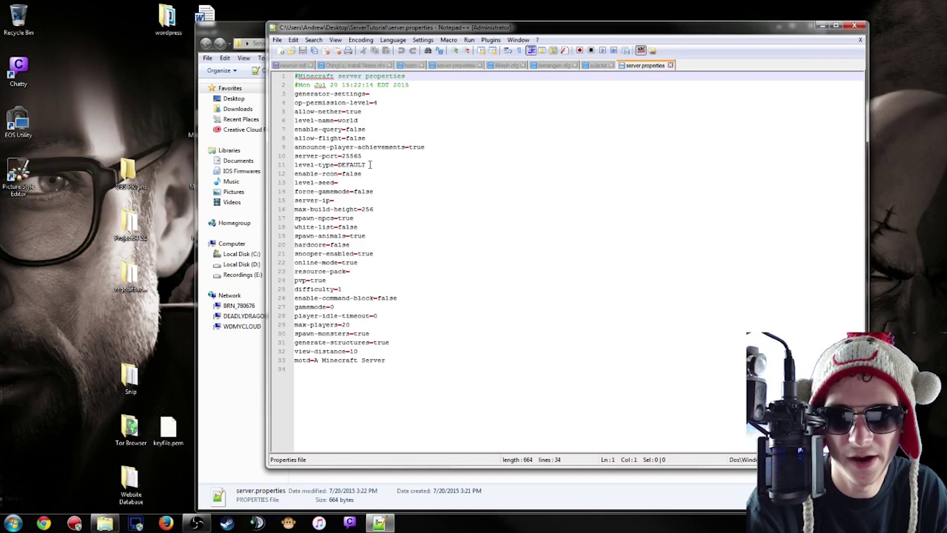
click(334, 201)
mouse_move(335, 200)
mouse_down()
mouse_move(295, 201)
mouse_move(334, 200)
mouse_up()
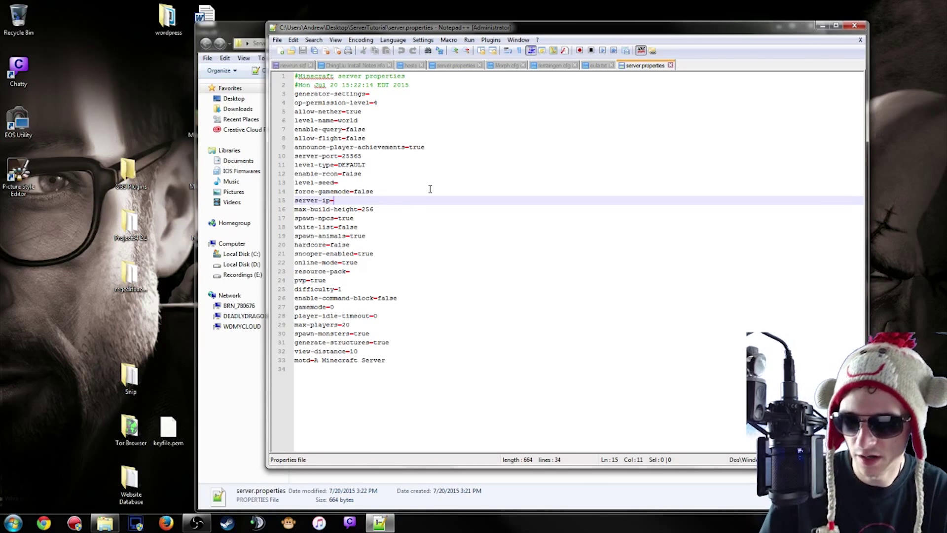
- Launch LogMeIn Hamachi by searching 'hama' from the Start menu
key(super)
text(hama)
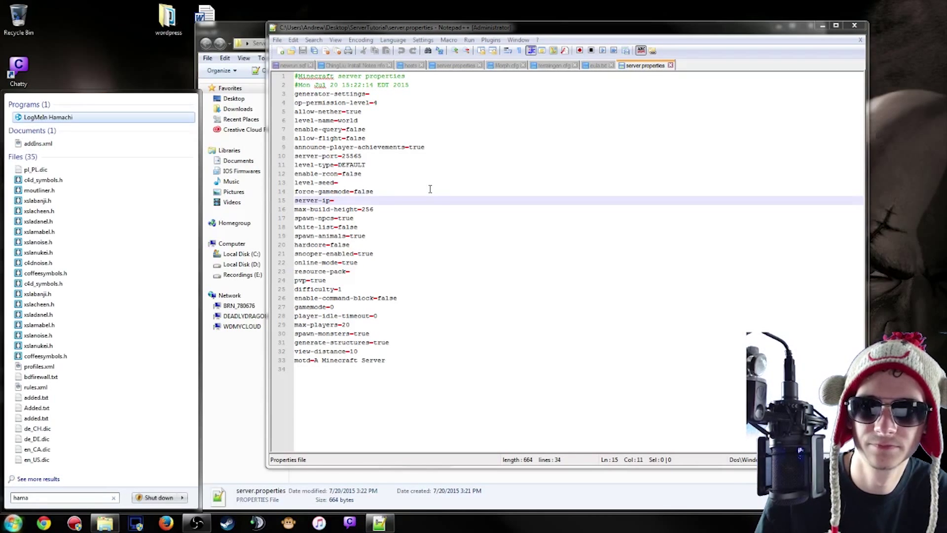
key(Return)
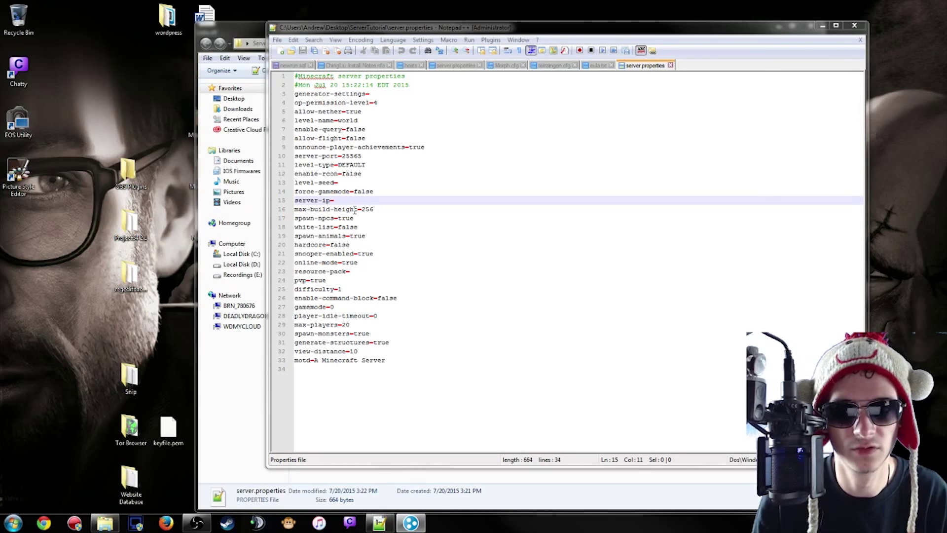
- Type 12.34.567.890 after server-ip= on line 15 of server.properties
click(338, 200)
text(12)
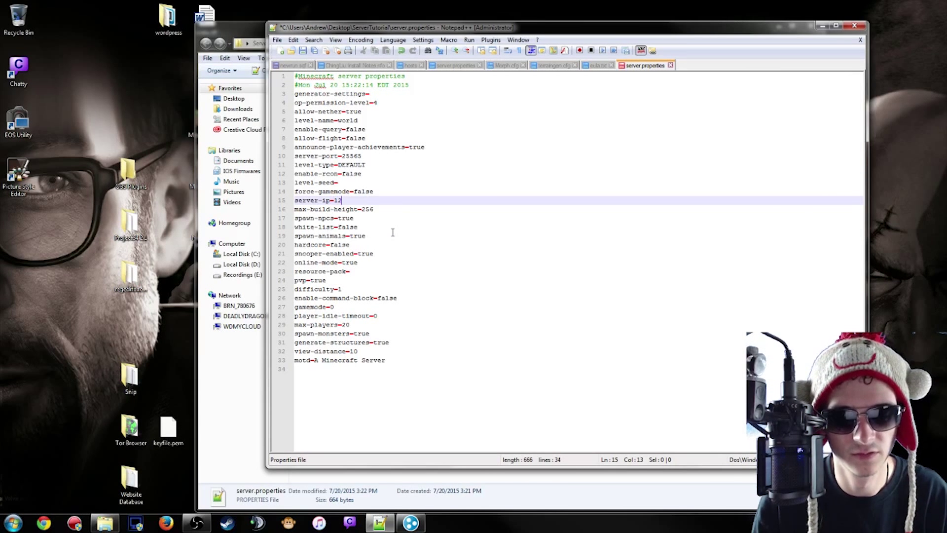
text(.34)
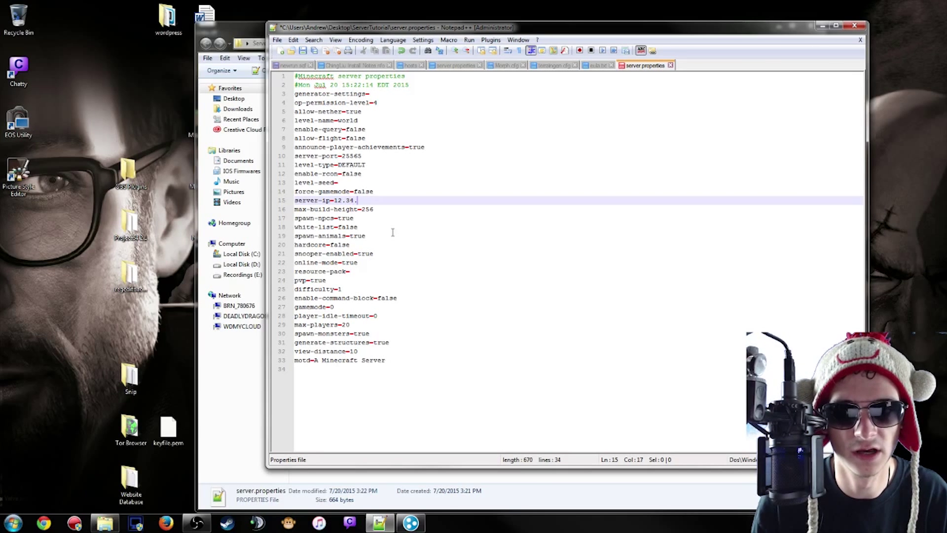
text(.5)
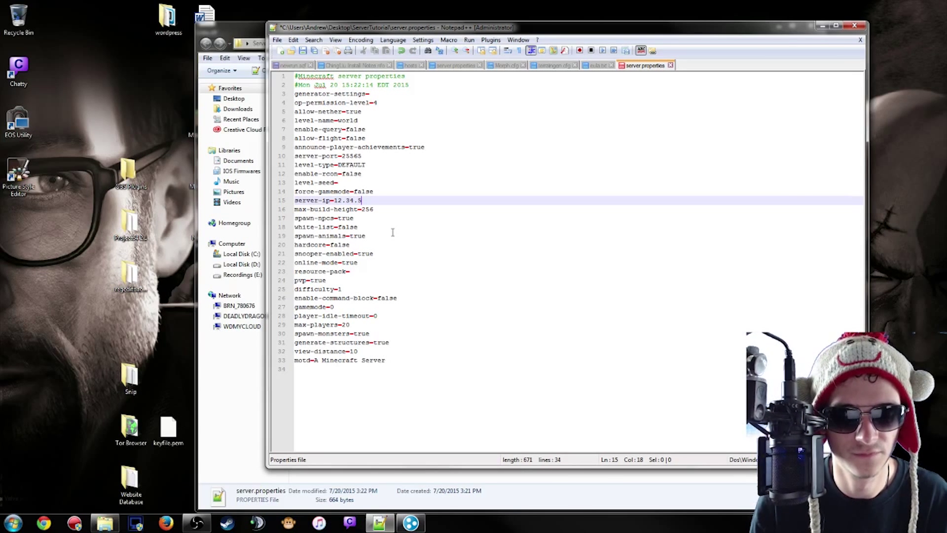
text(67.890)
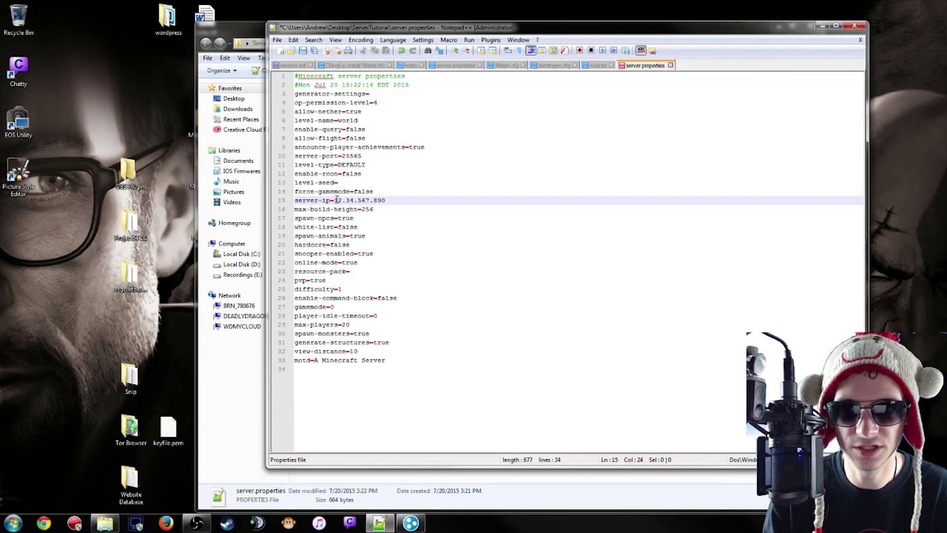
mouse_move(335, 199)
mouse_down()
mouse_move(379, 193)
mouse_move(369, 201)
mouse_move(388, 201)
mouse_move(365, 210)
mouse_move(335, 202)
mouse_up()
click(403, 200)
click(409, 208)
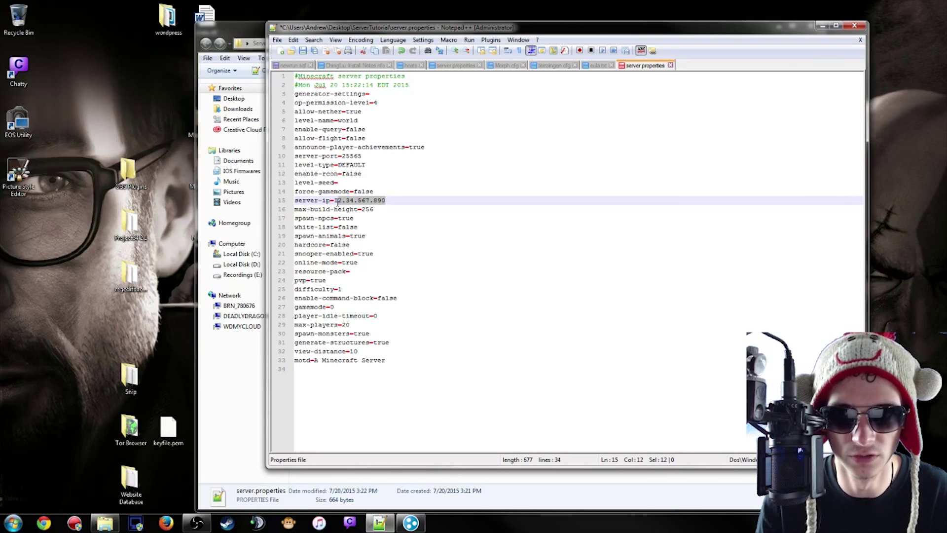
- Review the white-list and nearby settings in server.properties without changing them
click(391, 210)
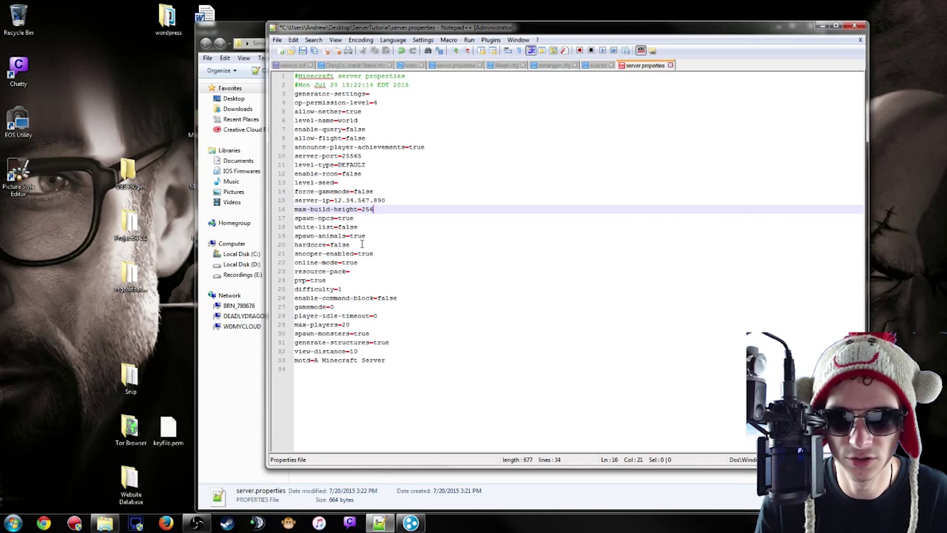
mouse_move(354, 227)
mouse_down()
mouse_move(338, 228)
mouse_move(364, 227)
mouse_up()
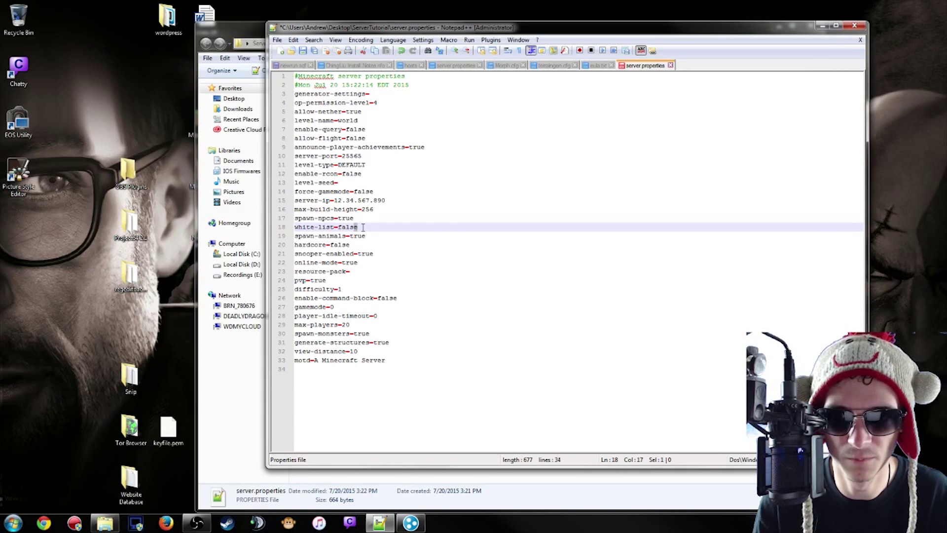
double_click(364, 227)
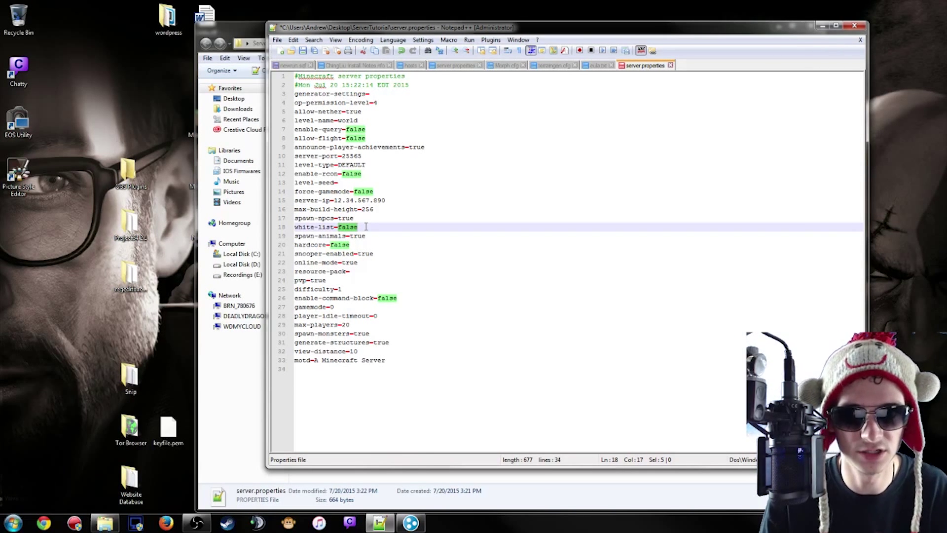
click(375, 409)
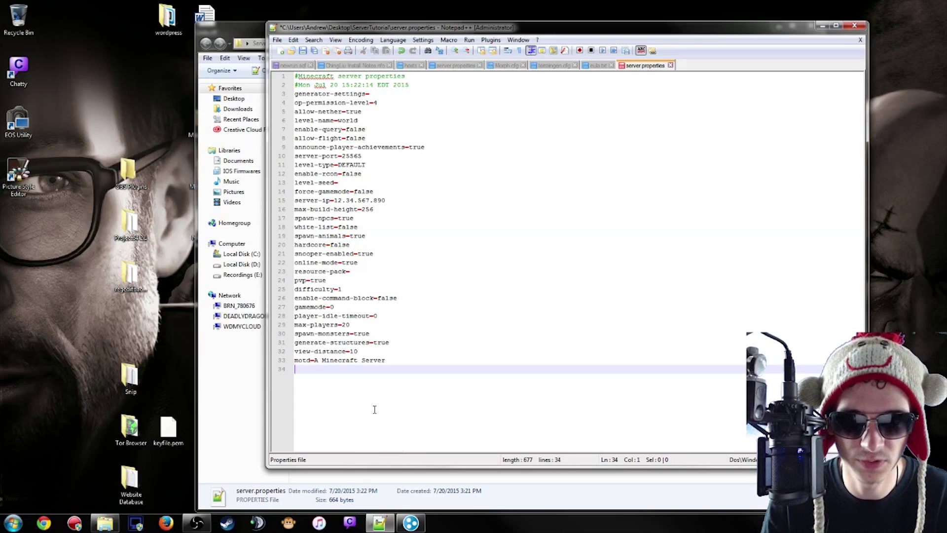
double_click(385, 299)
click(404, 316)
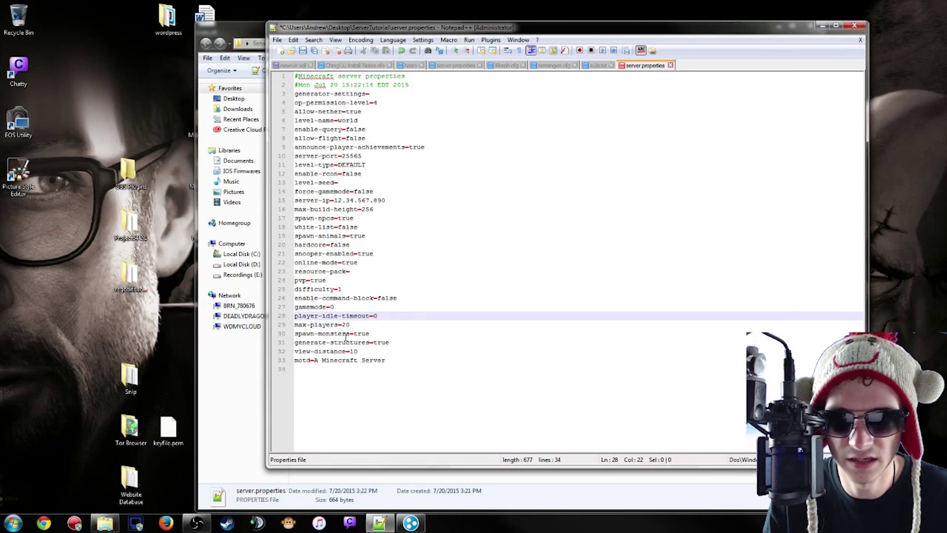
click(336, 308)
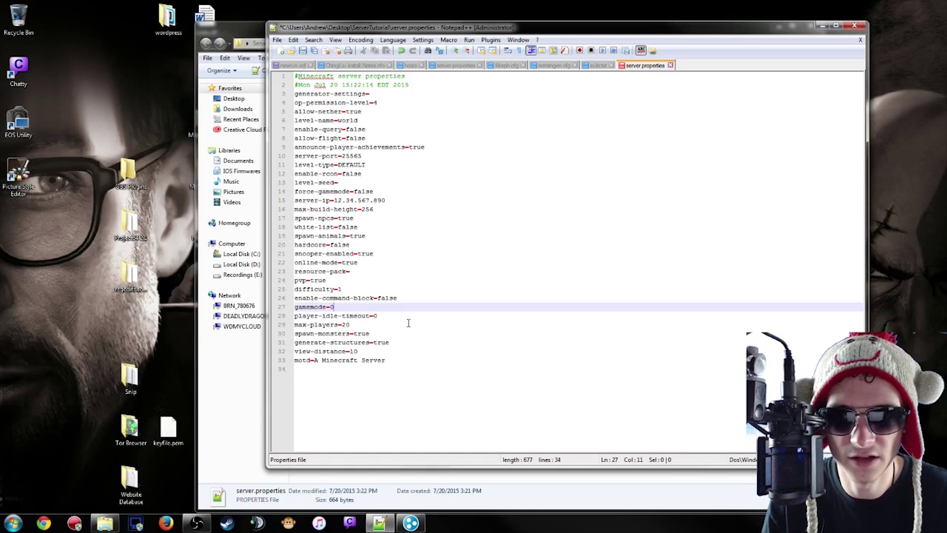
- Set max-players to 3 and motd to 'This is just a test'
double_click(346, 324)
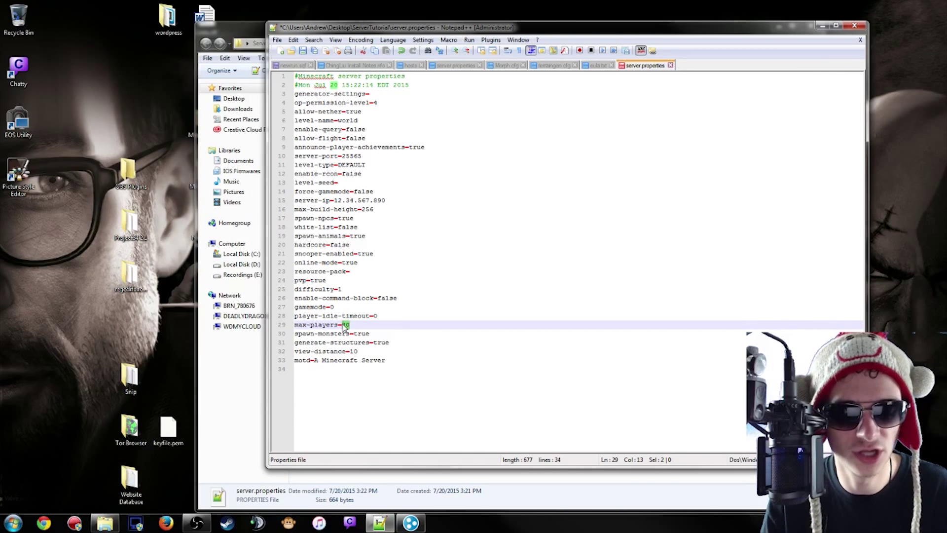
text(3)
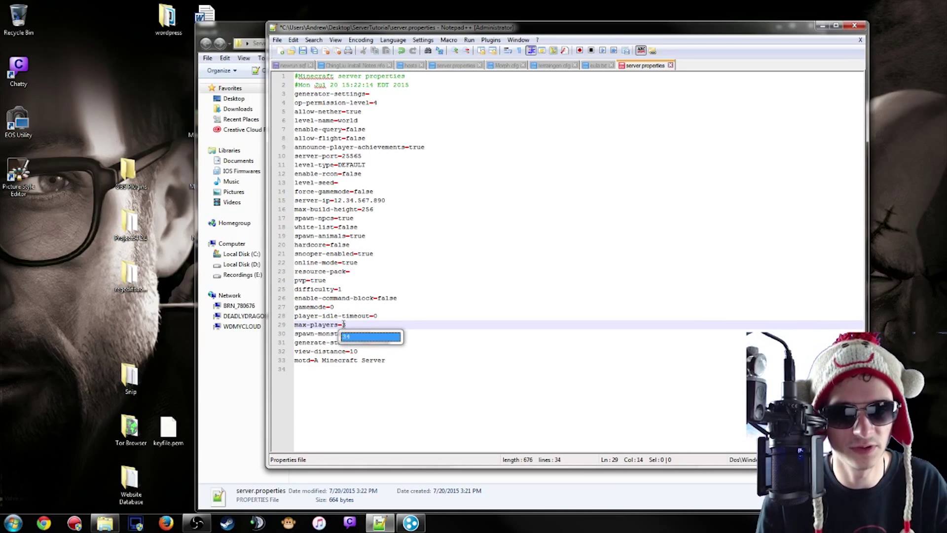
click(388, 406)
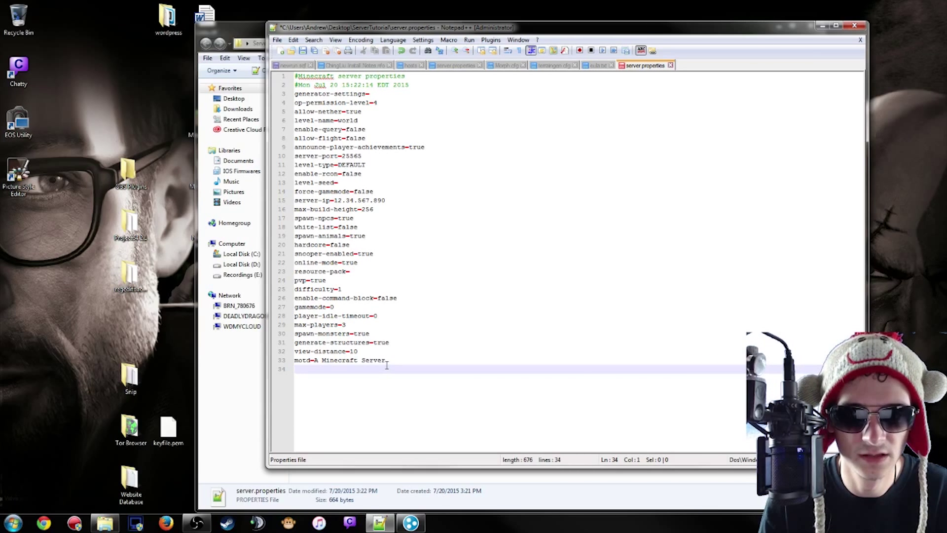
drag(387, 362, 316, 363)
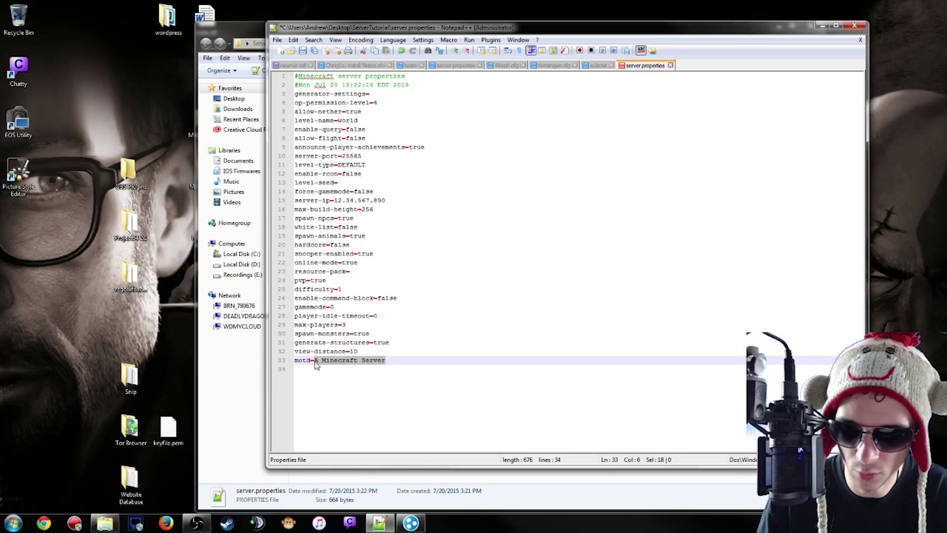
text(This )
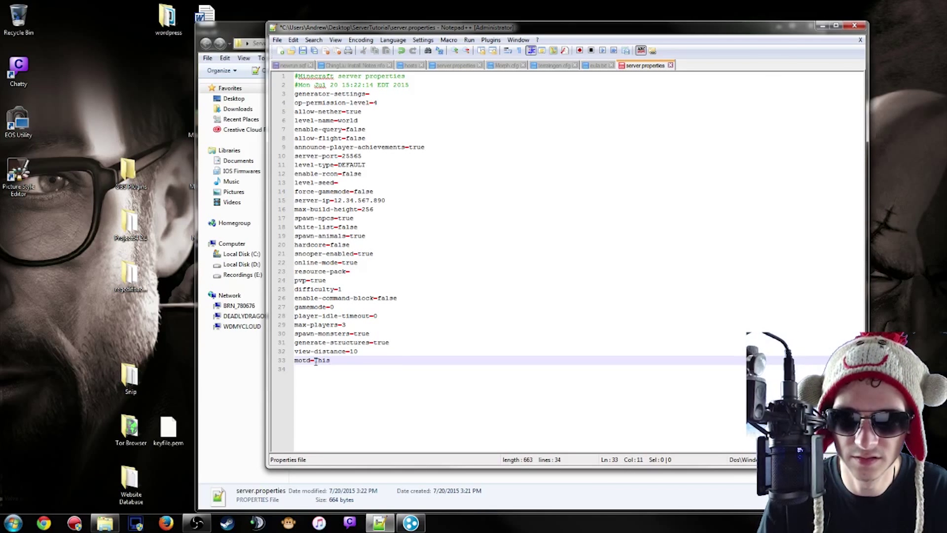
text(is just a test)
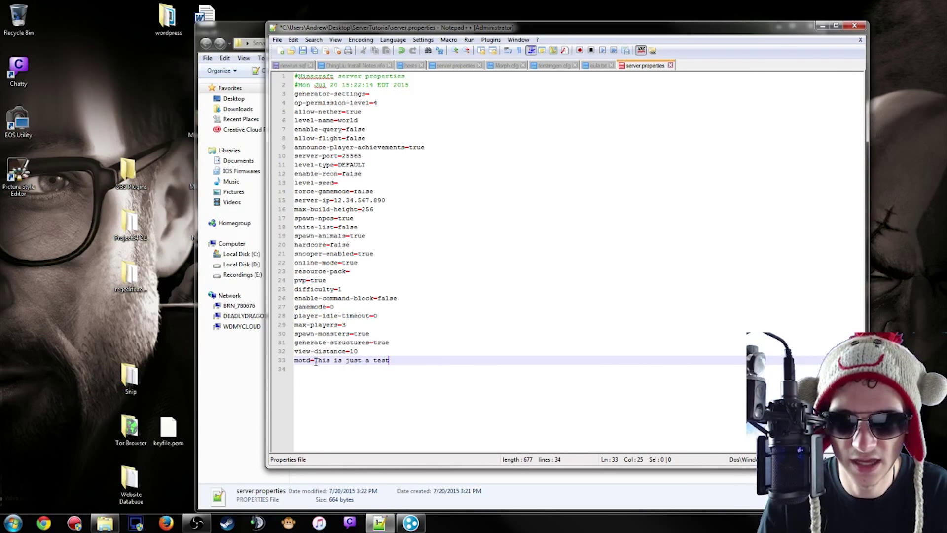
click(342, 380)
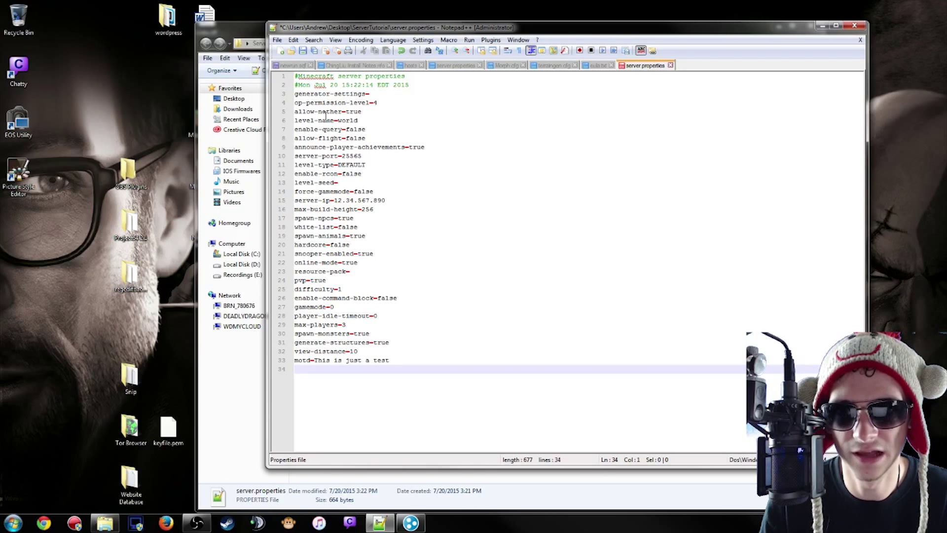
drag(338, 119, 367, 119)
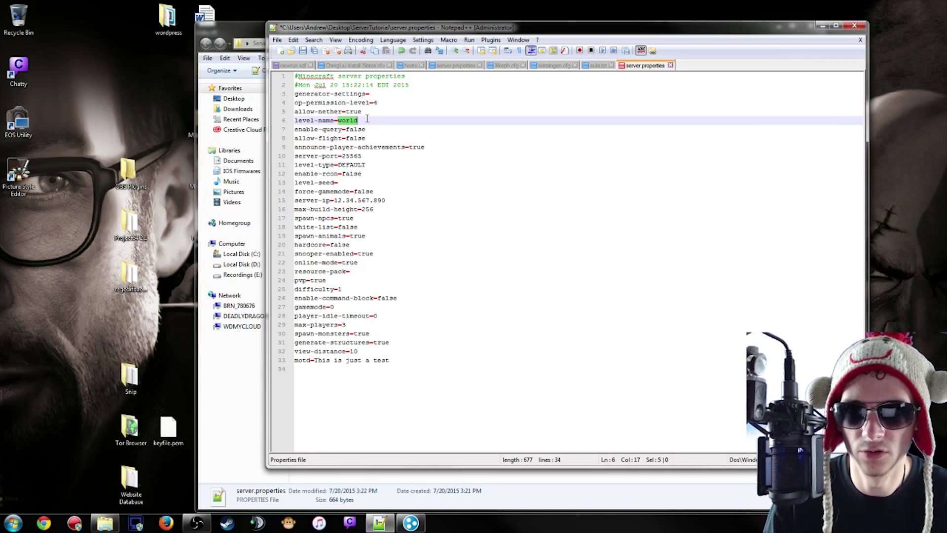
- Set level-name to 'this is just a test' and level-type to BIOMESOP
text(this )
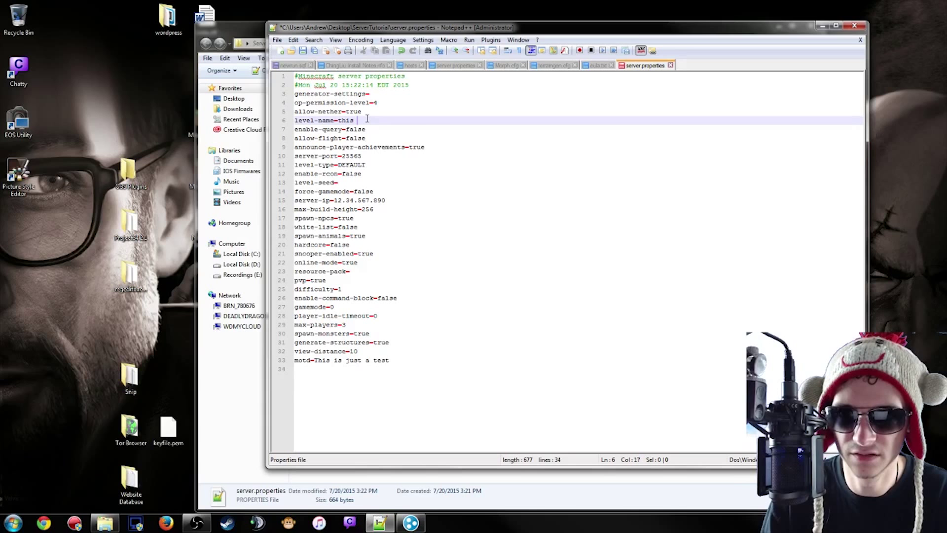
text(is just a test)
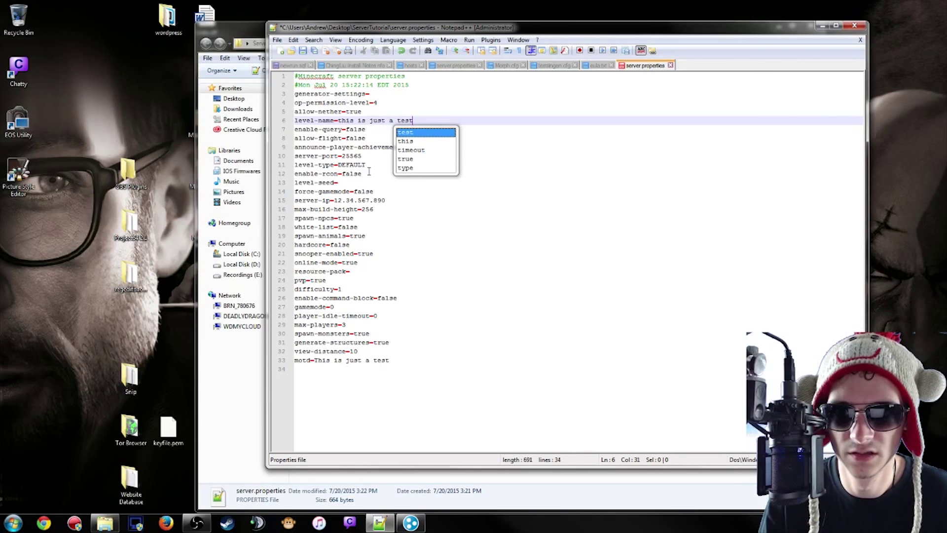
drag(366, 165, 338, 165)
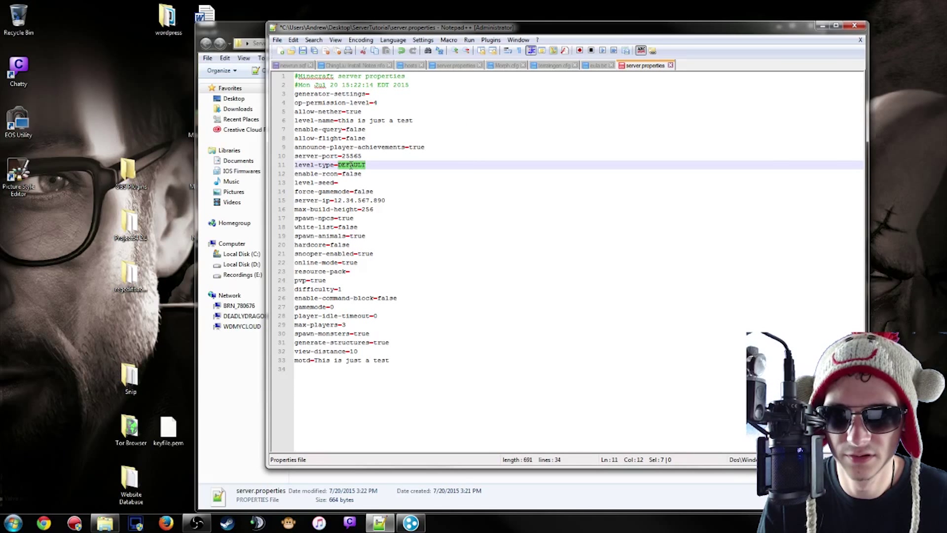
key(Caps_Lock)
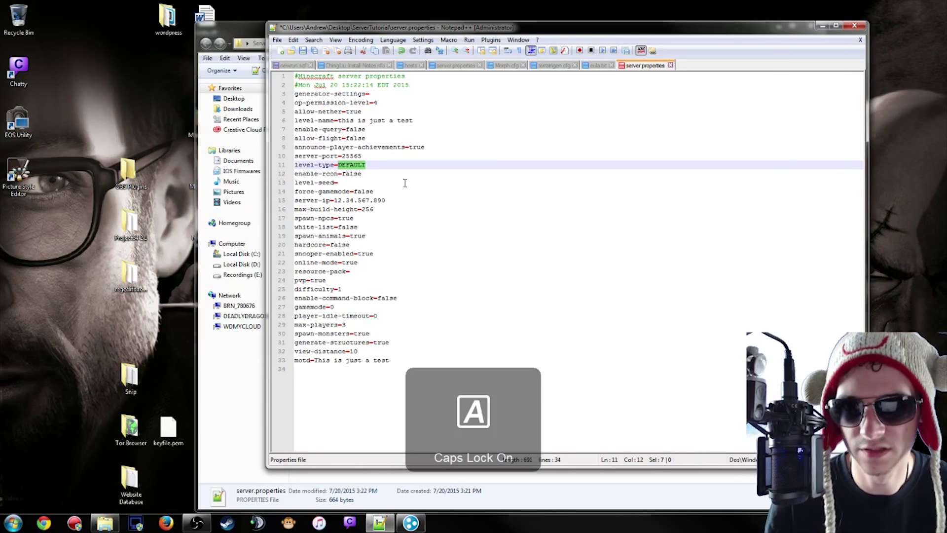
text(BIOMESOP)
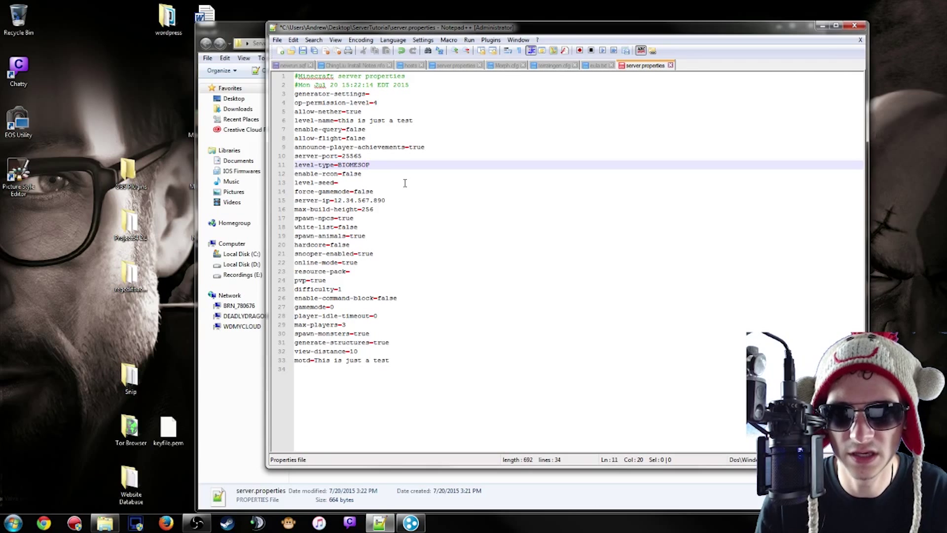
key(Caps_Lock)
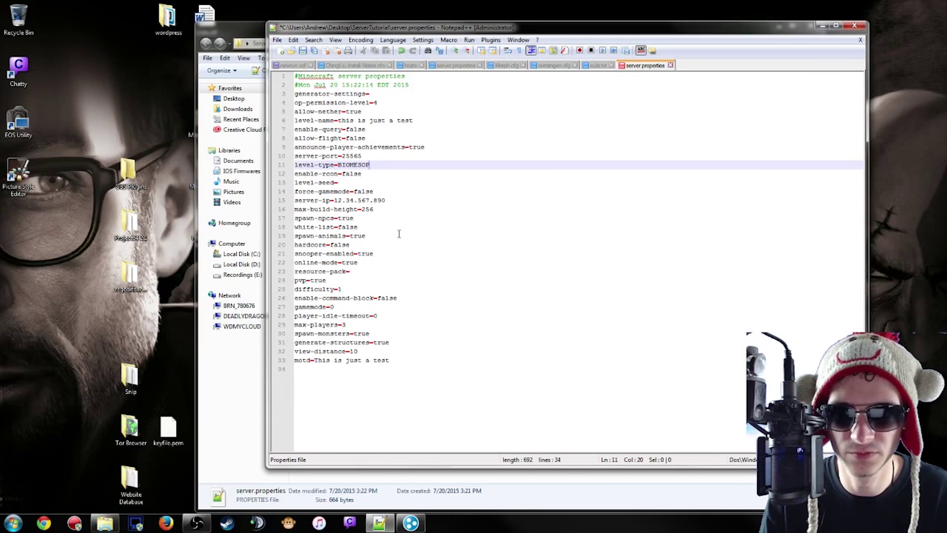
- Set level-seed to 'this is just a test' and save server.properties
click(336, 184)
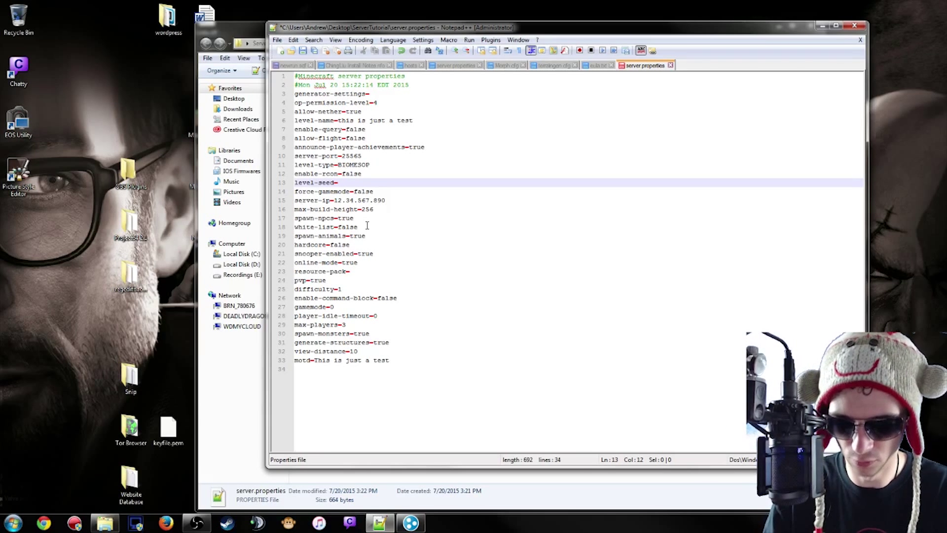
text(this is not a )
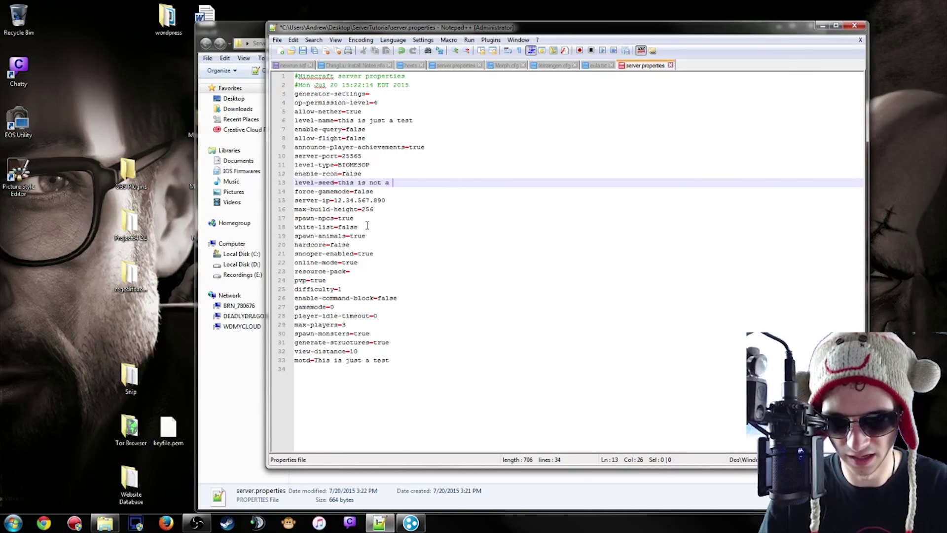
text(test)
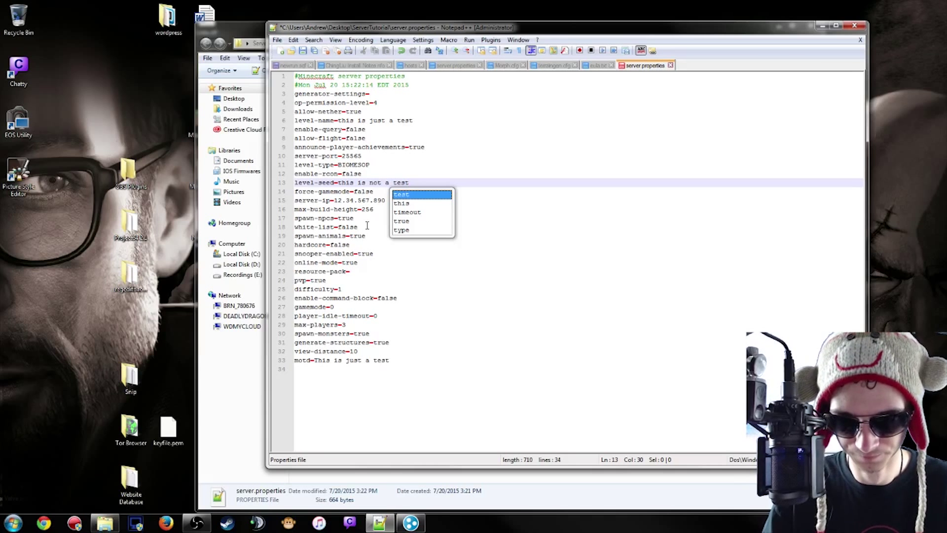
click(381, 183)
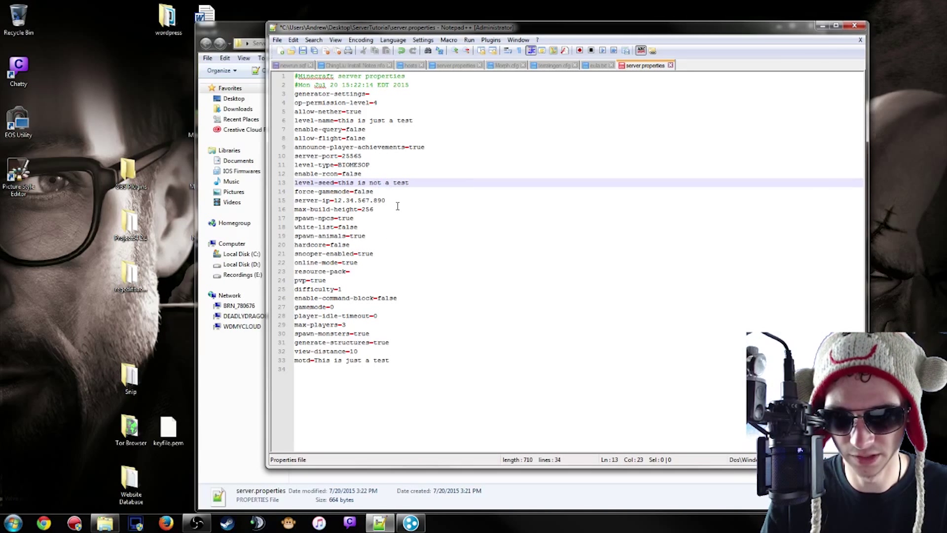
key(BackSpace)
key(BackSpace)
key(BackSpace)
text(just)
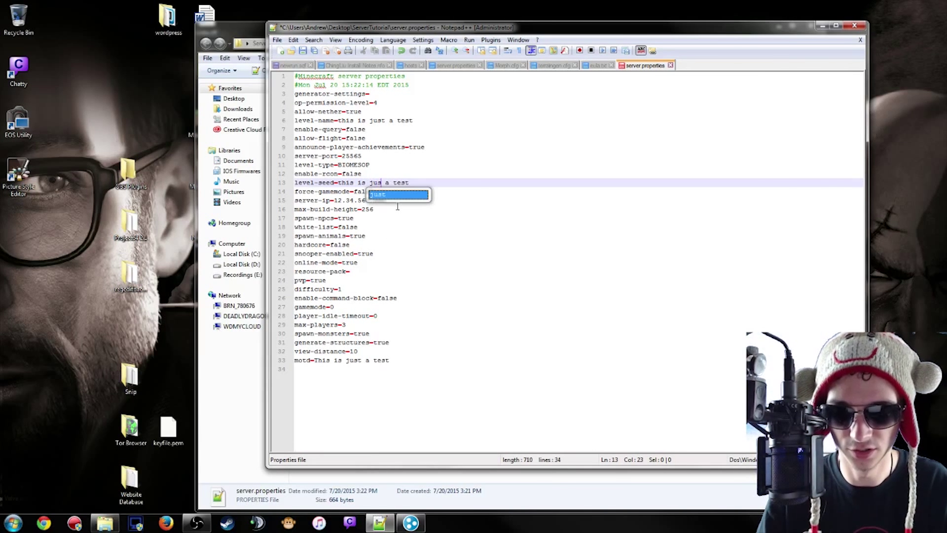
click(403, 224)
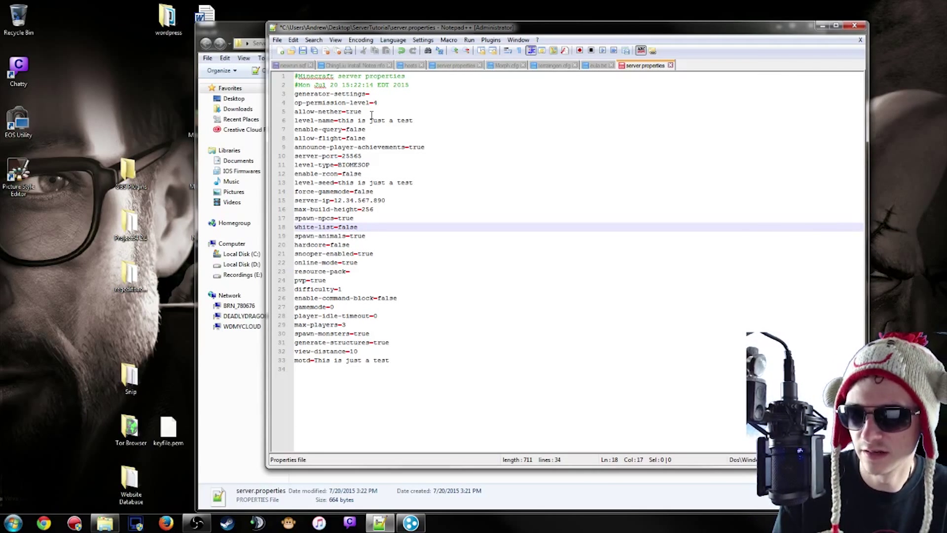
key(ctrl+s)
- Close Notepad++, browse the config folder's contents, then return to the ServerTutorial folder
click(855, 25)
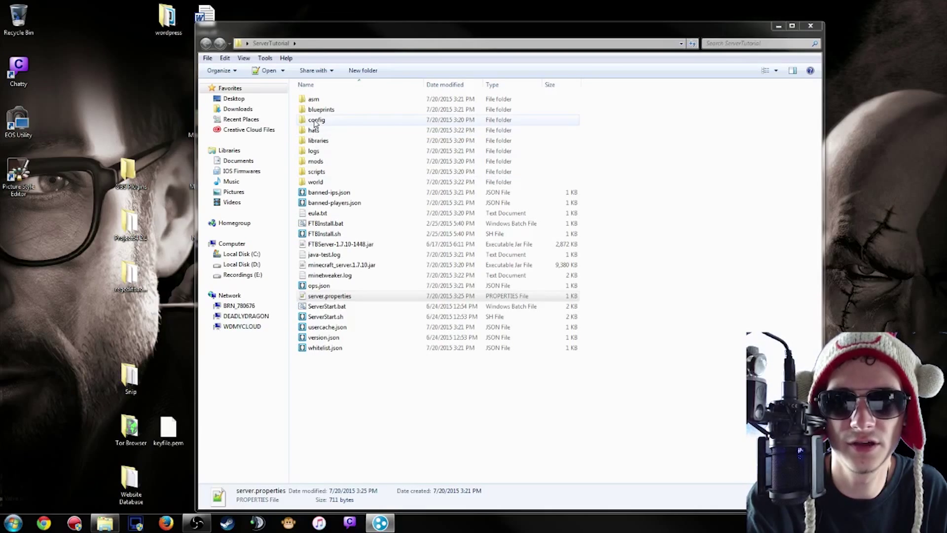
double_click(315, 121)
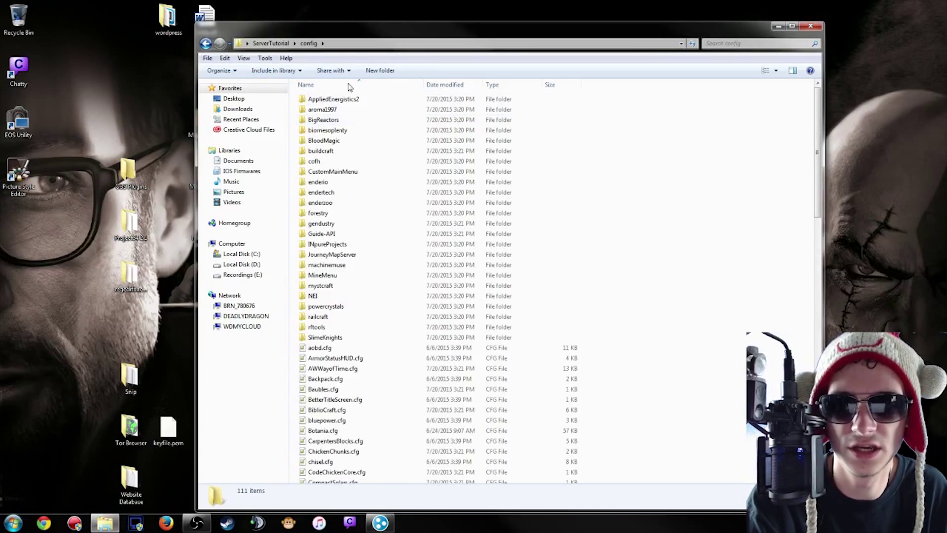
scroll(360, 158, down, 10)
scroll(374, 346, down, 12)
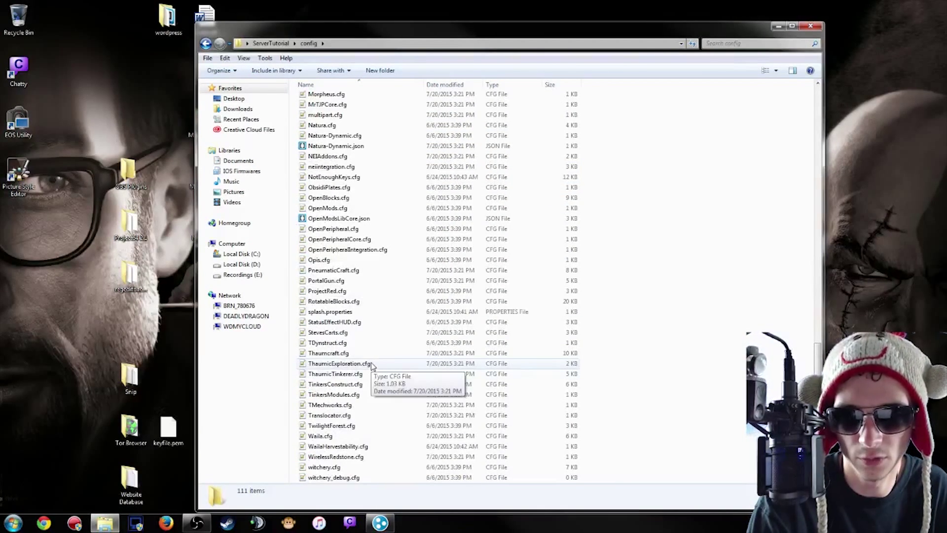
scroll(370, 370, up, 20)
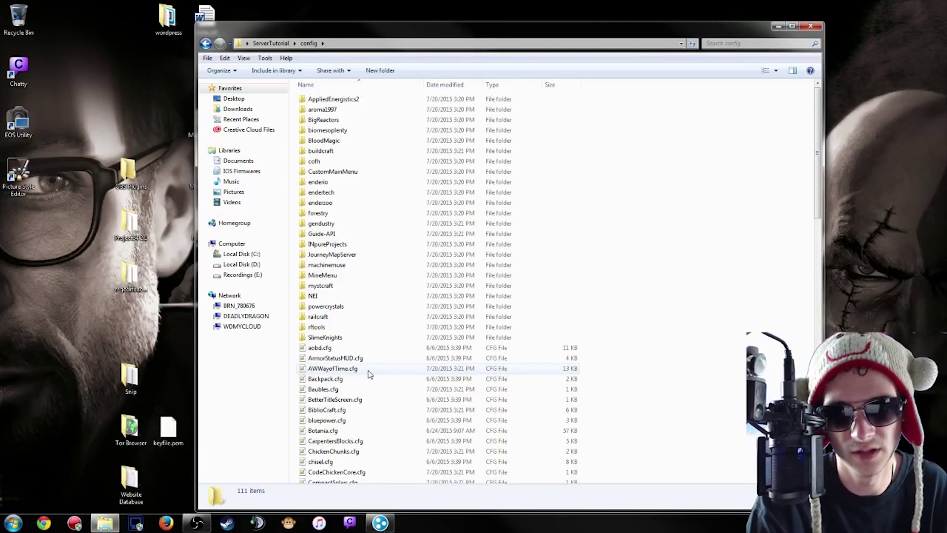
click(207, 43)
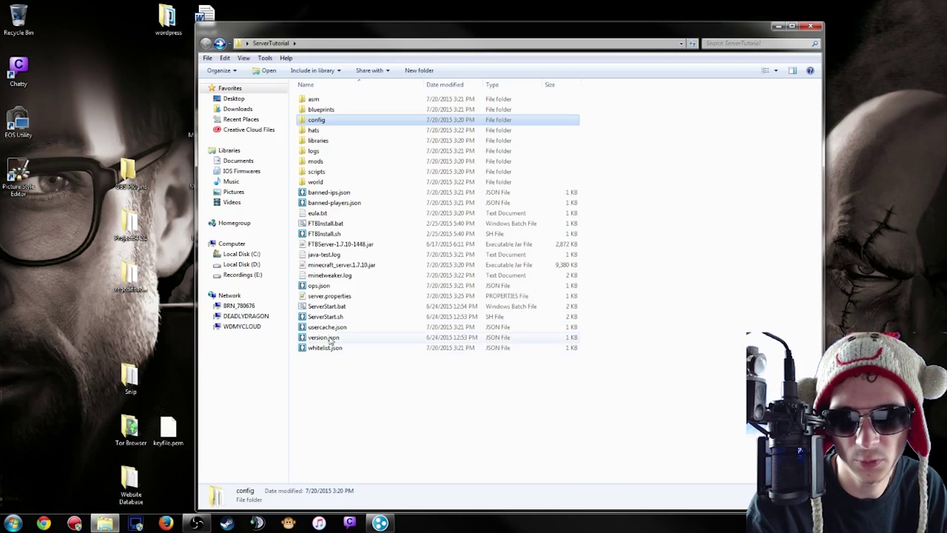
- Run ServerStart.bat past the security warning, then open the file's context menu
double_click(327, 306)
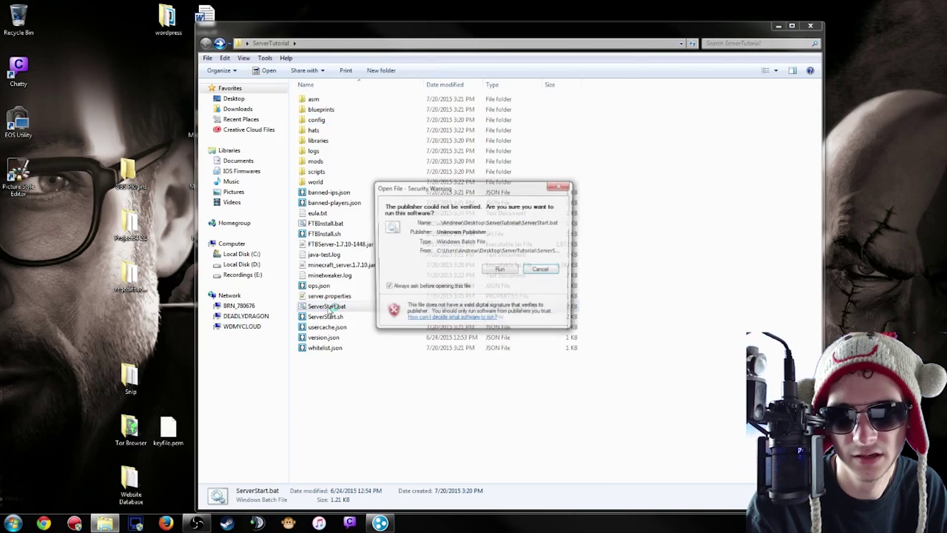
click(505, 272)
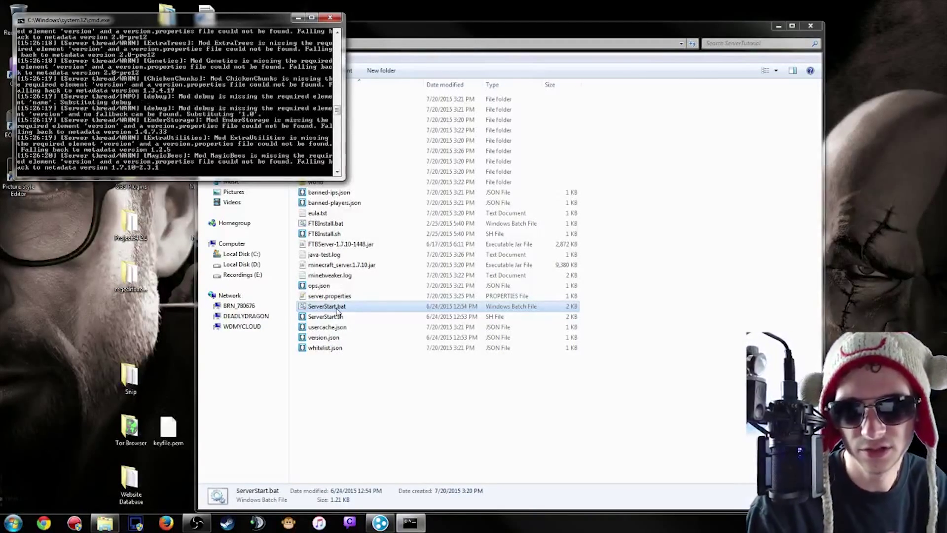
click(340, 307)
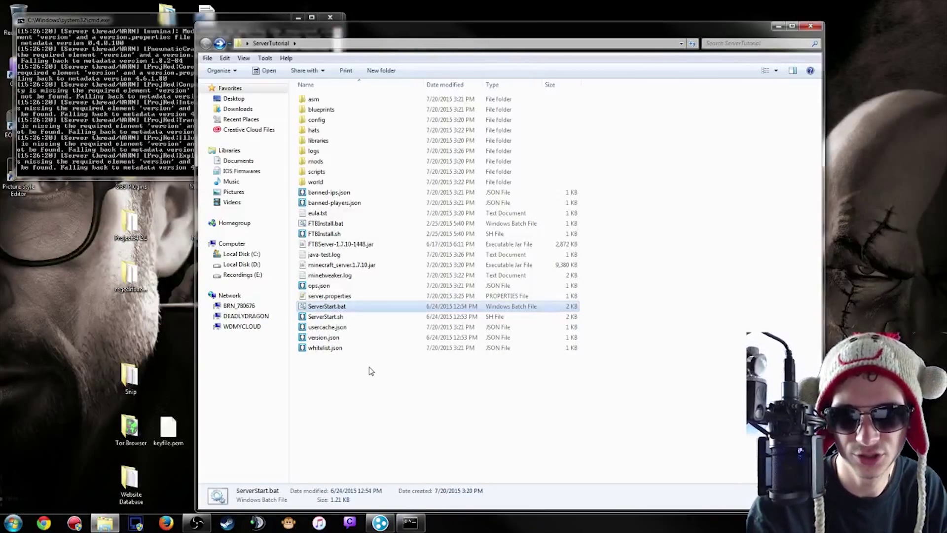
right_click(333, 306)
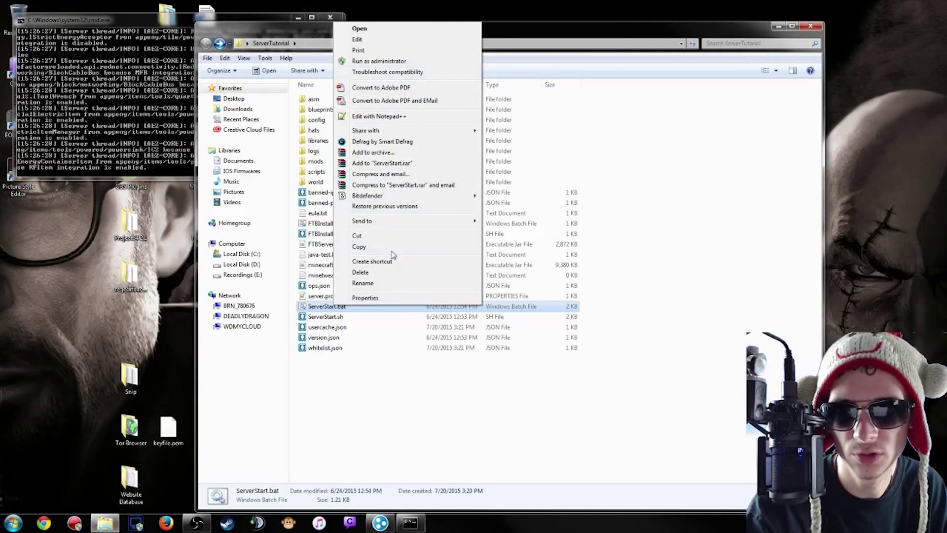
- Cancel the accidental delete and create a ServerStart.bat shortcut on the desktop
click(394, 272)
click(562, 301)
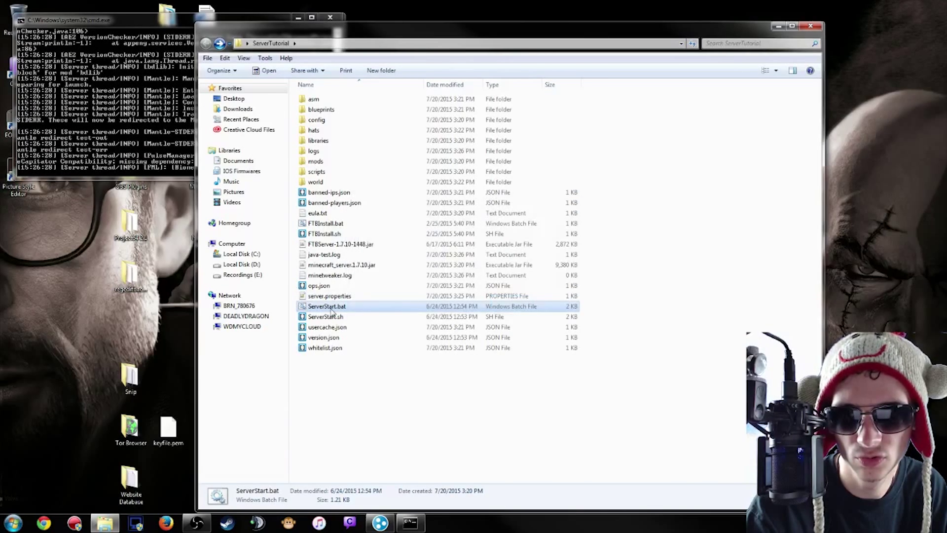
right_click(312, 309)
click(370, 266)
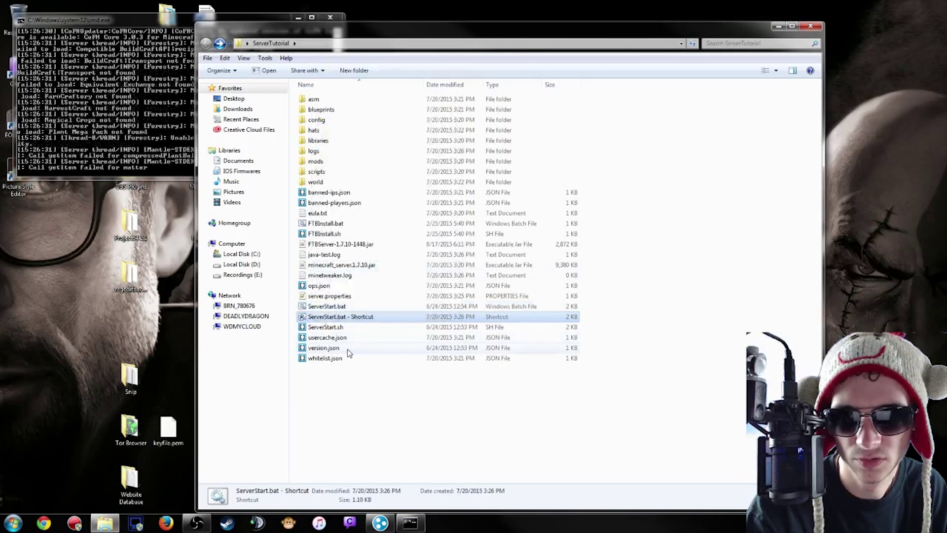
drag(339, 320, 876, 100)
- Rename the desktop shortcut to Server Start
click(880, 92)
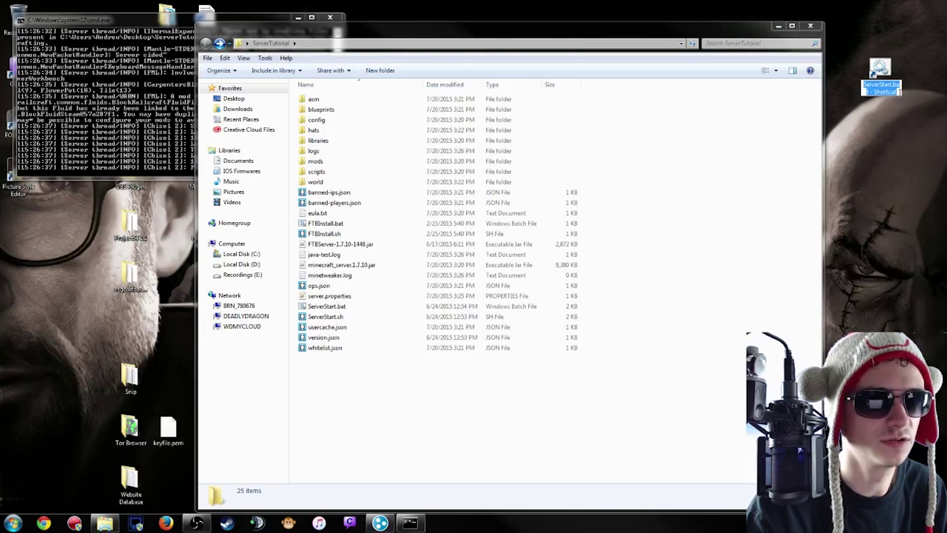
drag(899, 91, 892, 85)
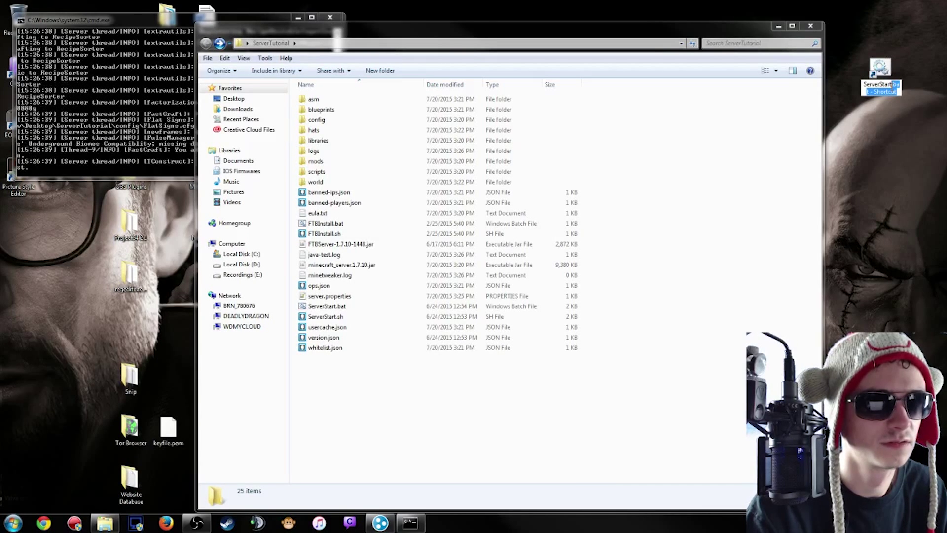
key(BackSpace)
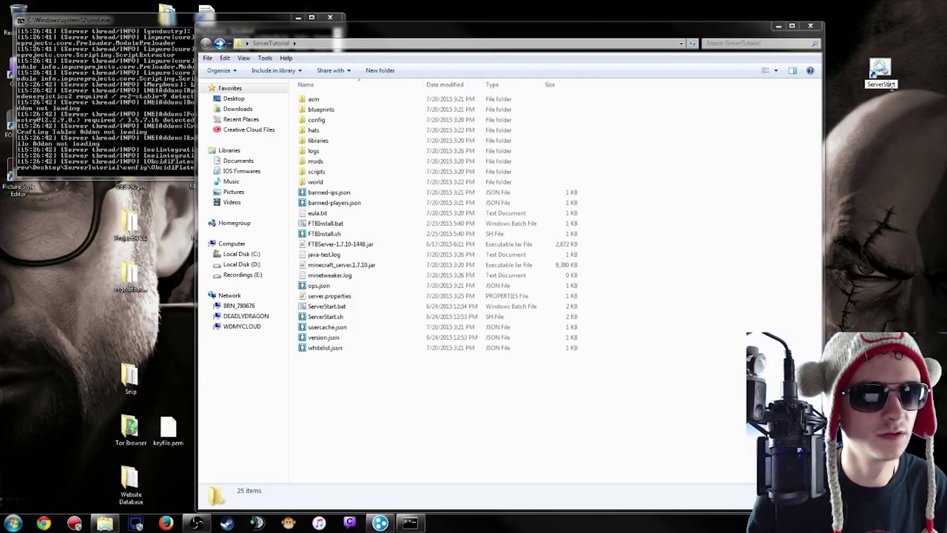
click(883, 85)
key(Return)
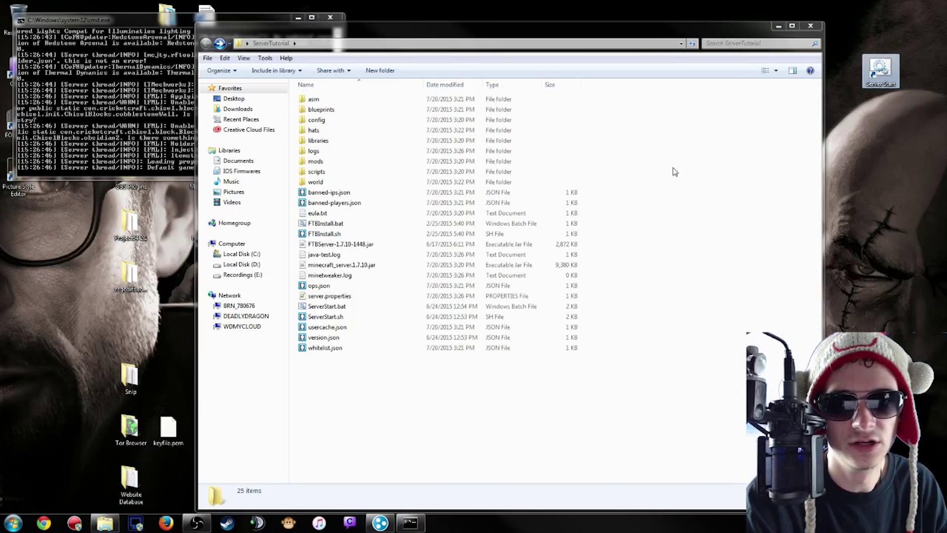
- Open the shortcut's Properties and look through its General, Options, Details and Security tabs
right_click(874, 70)
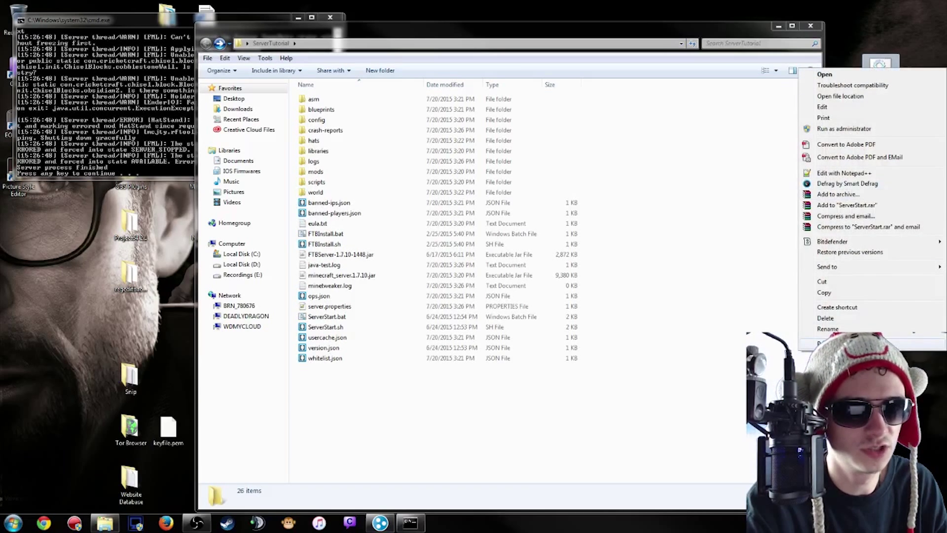
click(833, 343)
drag(810, 80, 454, 79)
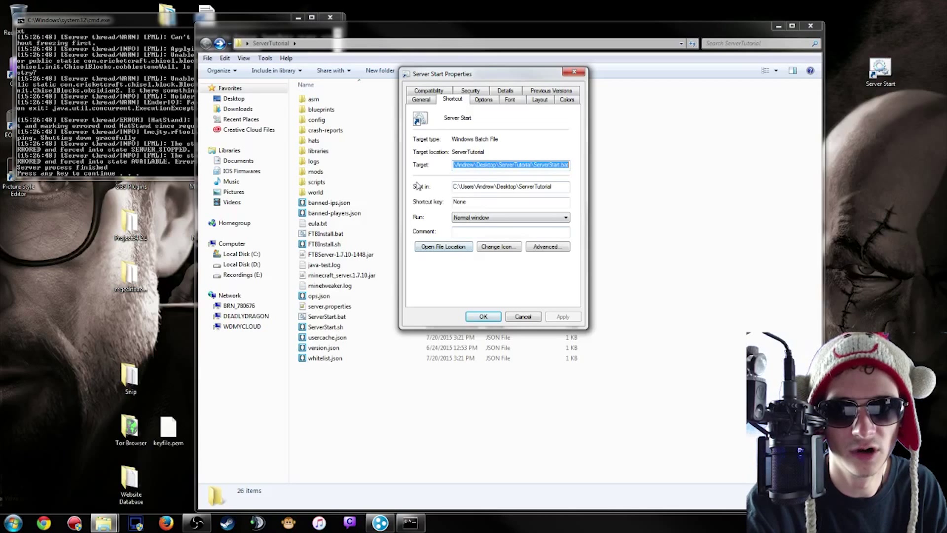
click(422, 101)
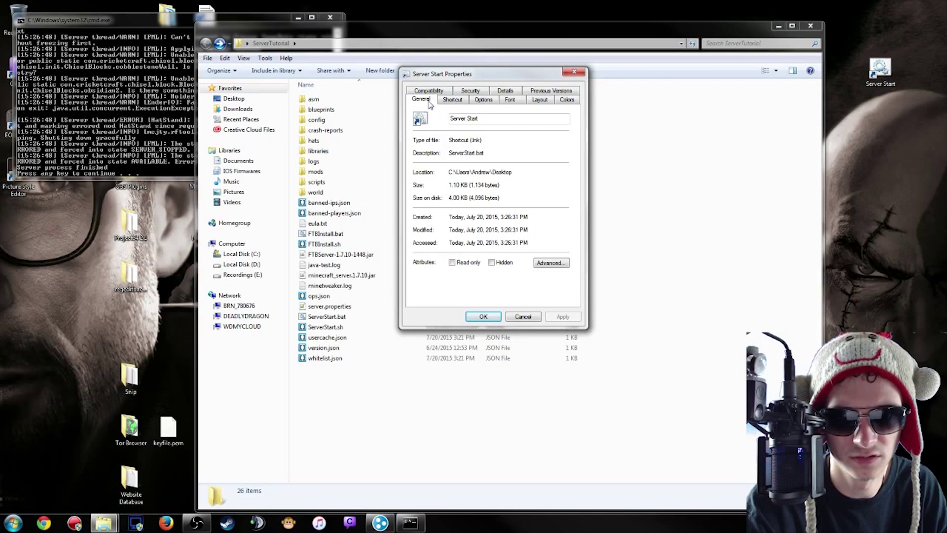
click(484, 100)
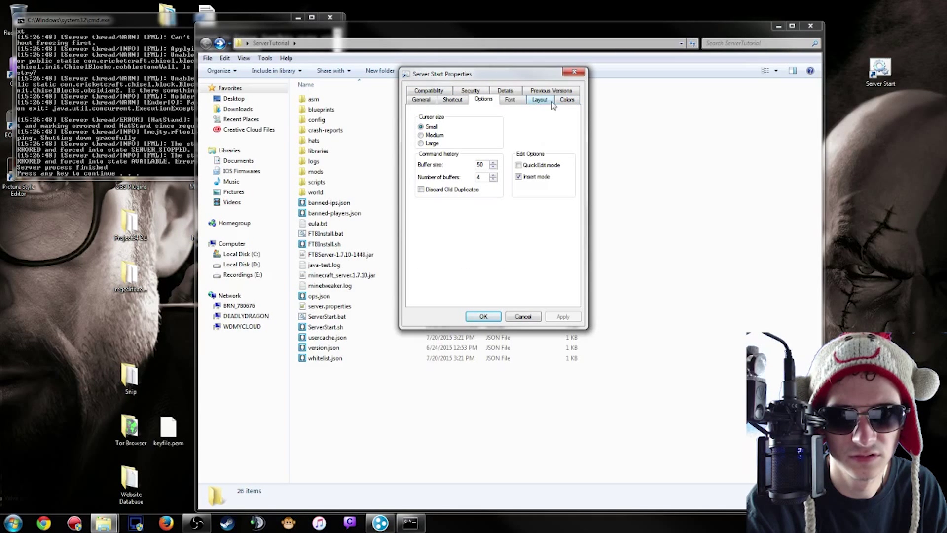
click(506, 91)
click(470, 100)
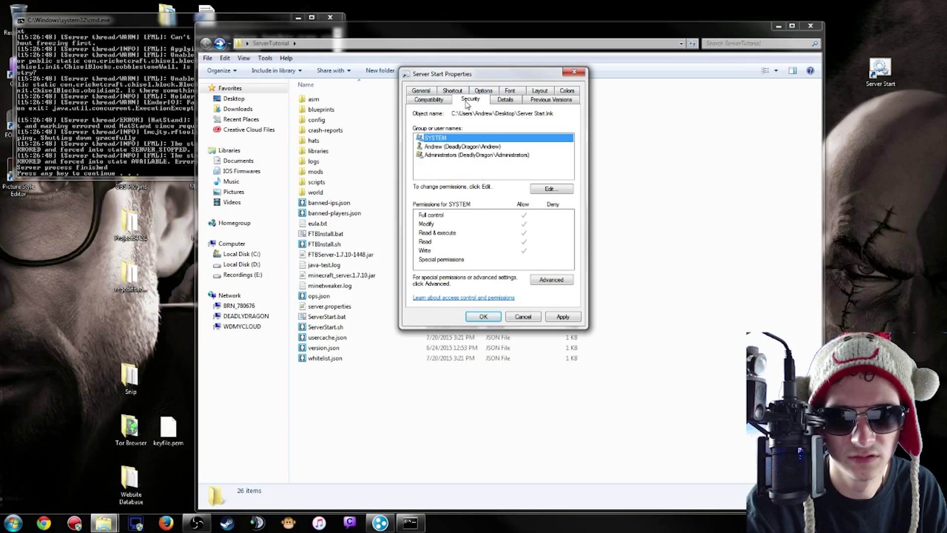
click(451, 92)
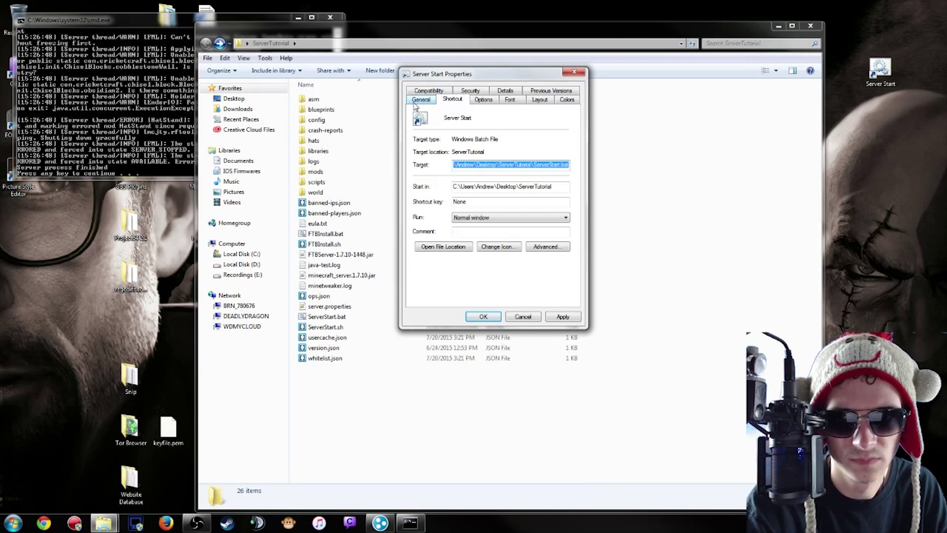
- Pick a server icon from the SHELL32.dll icon set and apply it to the shortcut
click(506, 246)
click(571, 266)
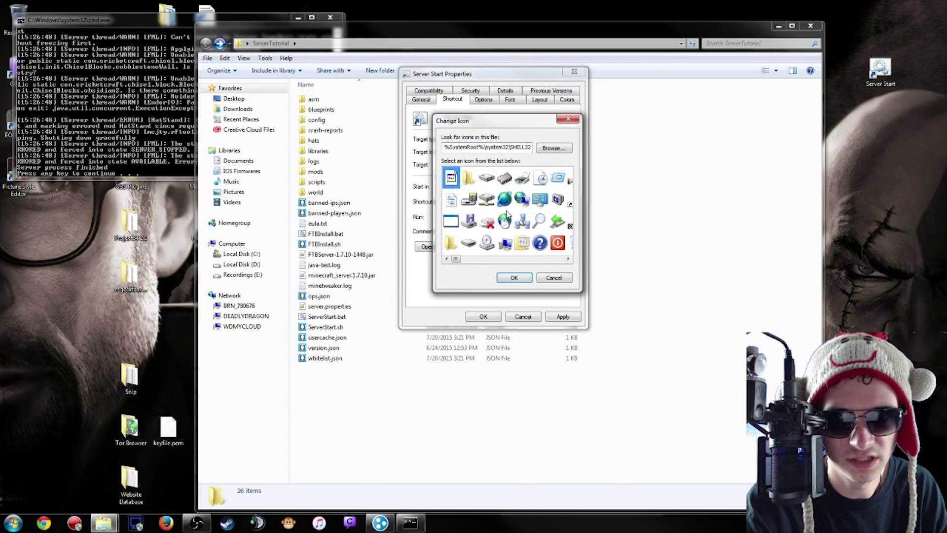
click(486, 199)
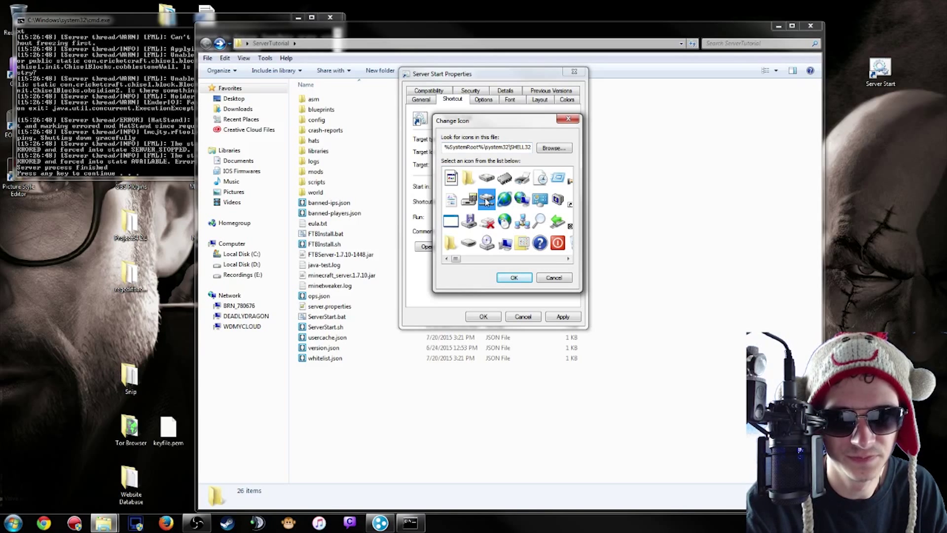
click(511, 278)
click(563, 316)
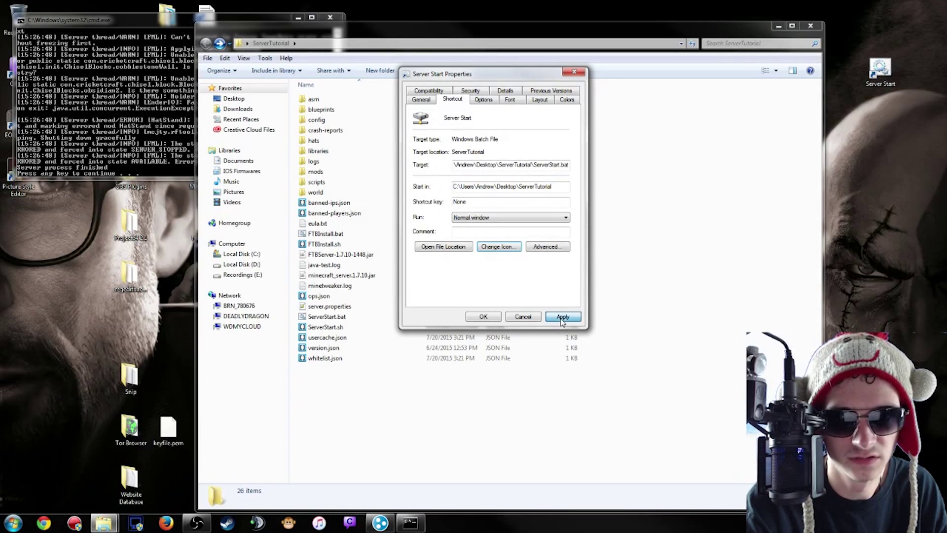
- Close the shortcut properties and the finished old server console
click(484, 316)
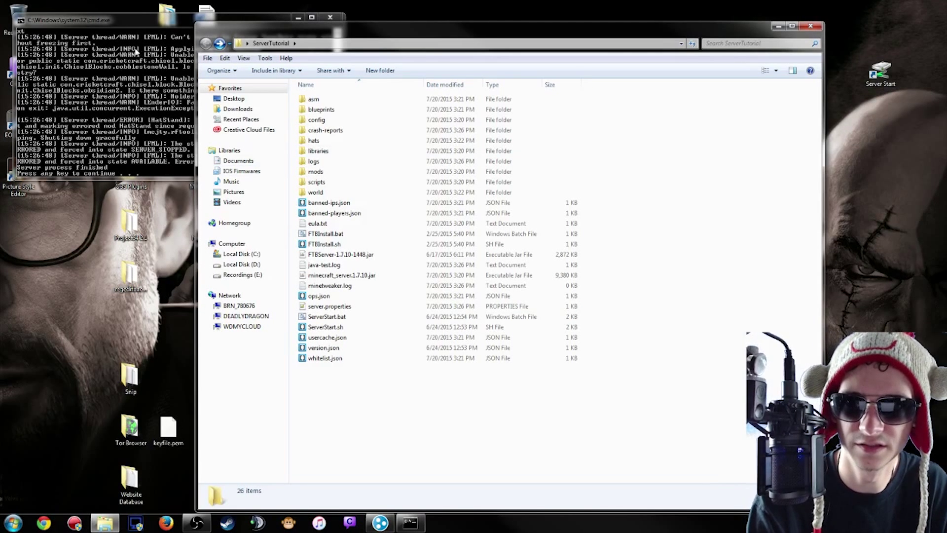
drag(129, 24, 417, 89)
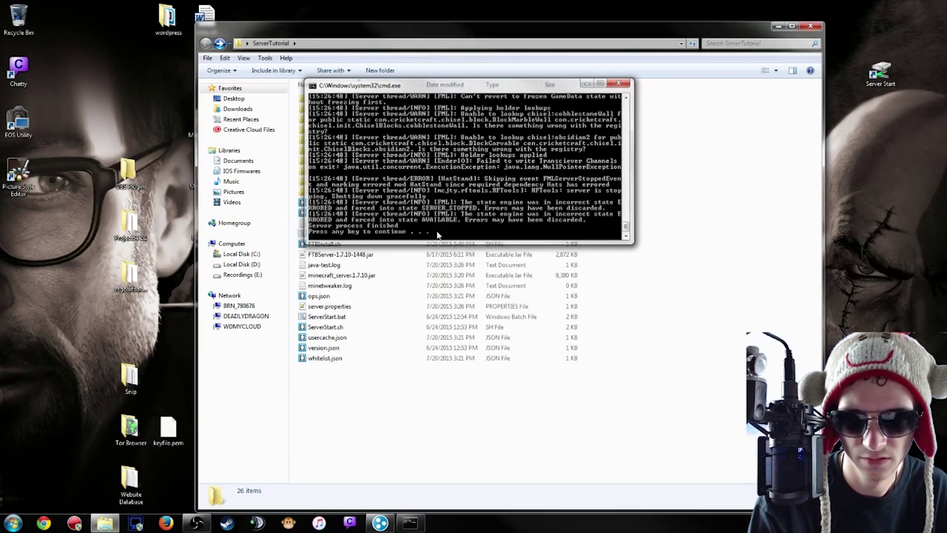
key(Return)
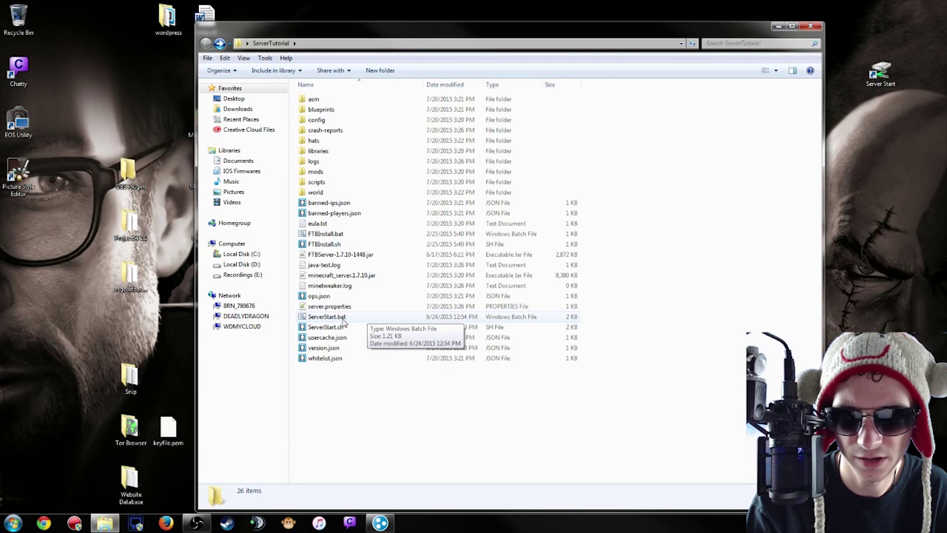
- Relaunch the server from the Server Start desktop shortcut, allowing the batch file to run
double_click(883, 69)
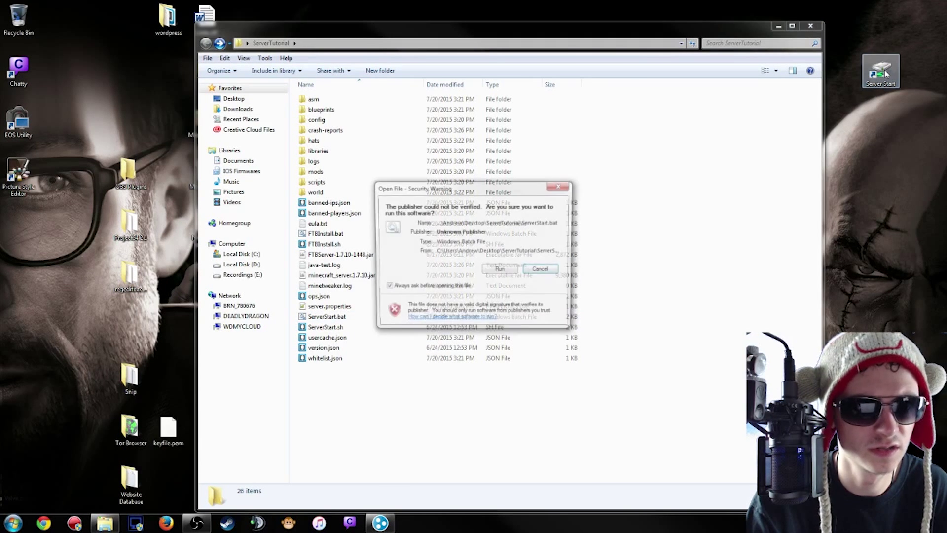
click(512, 270)
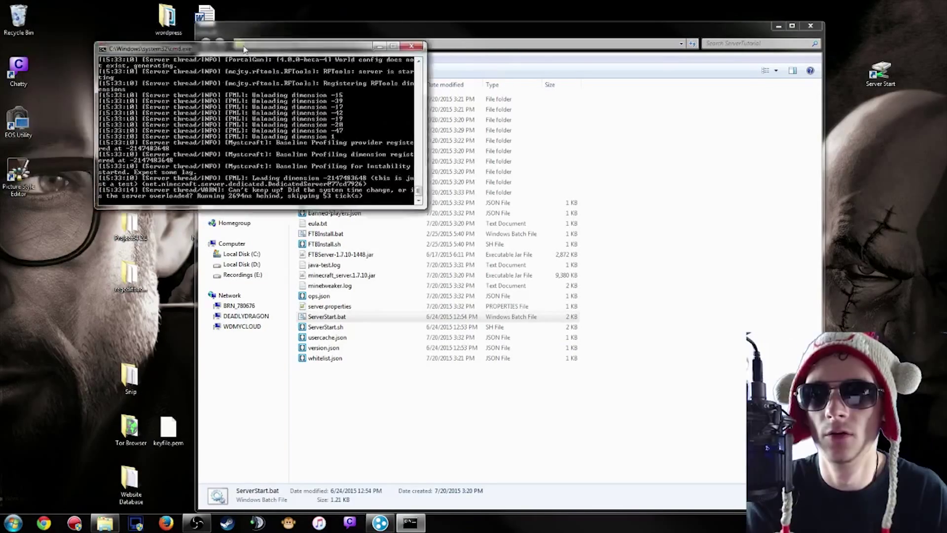
drag(245, 48, 560, 123)
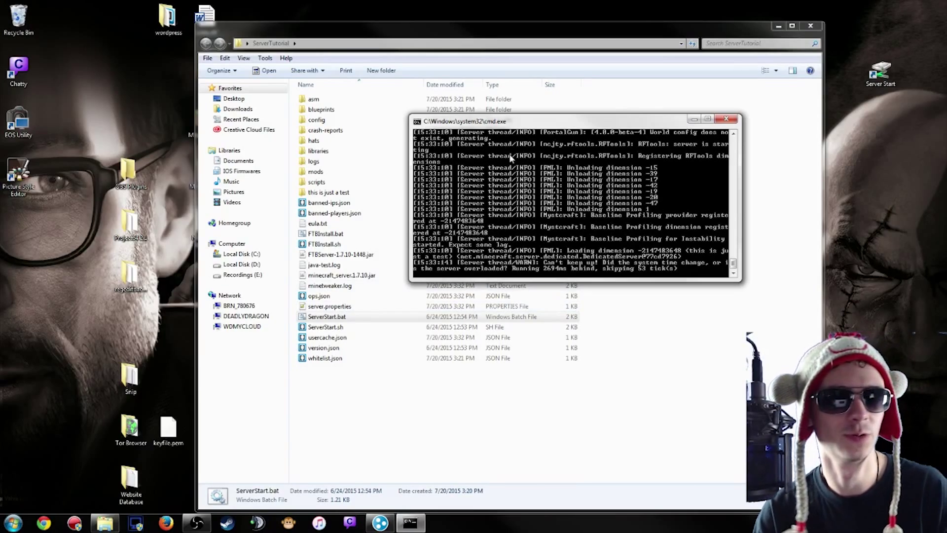
- Make the player account a server operator with the op command, then minimize the console
drag(549, 124, 429, 113)
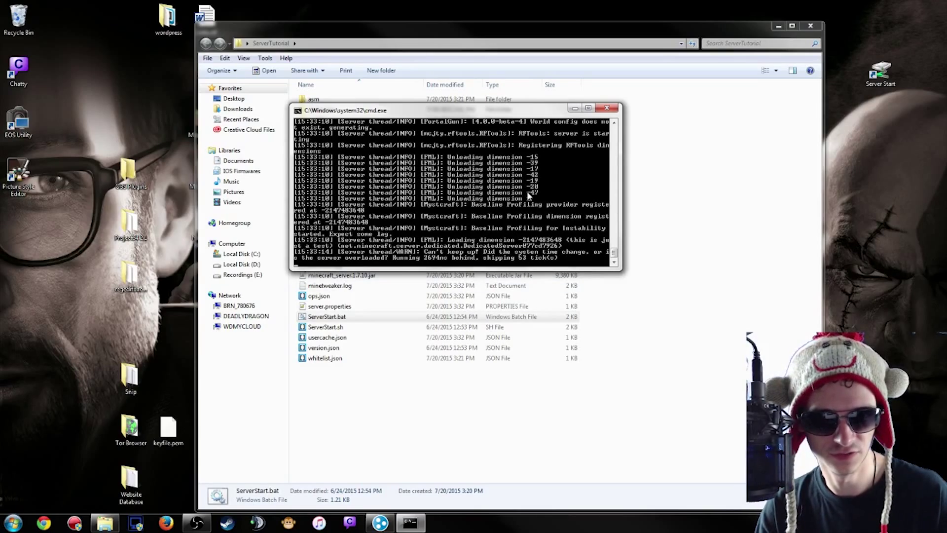
scroll(527, 192, up, 5)
scroll(527, 196, down, 5)
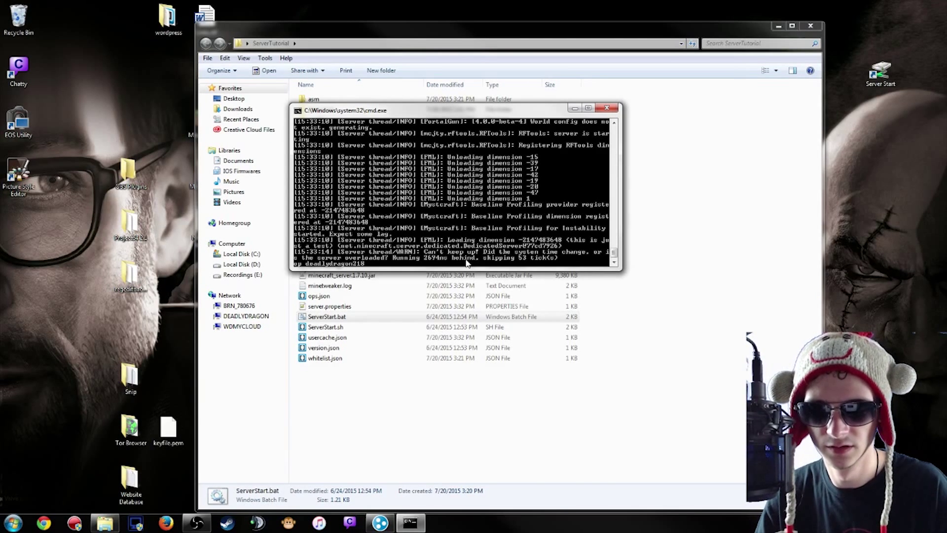
key(Return)
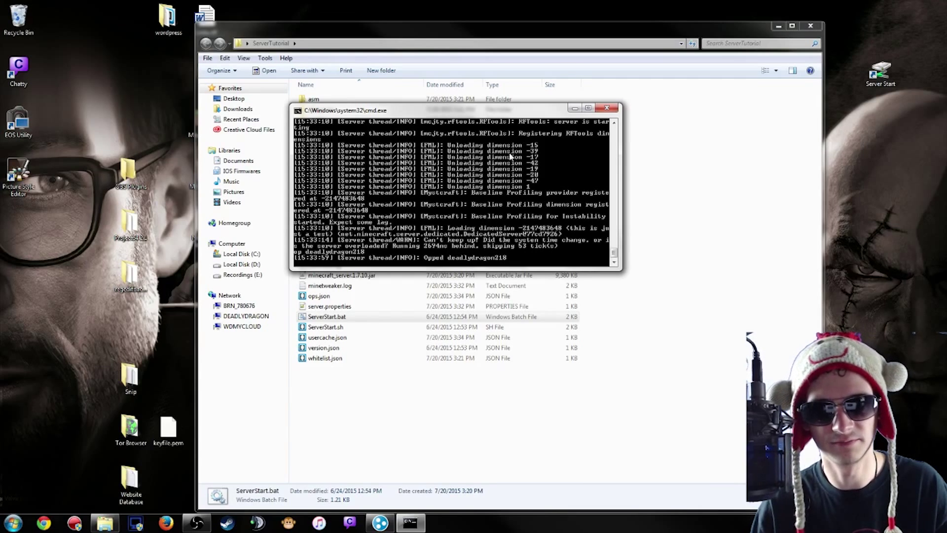
click(574, 109)
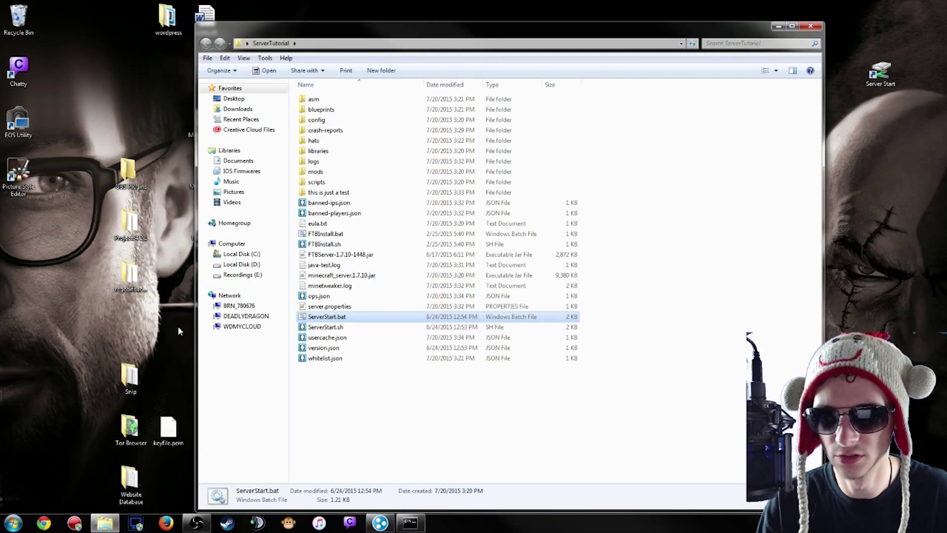
- Start the FTB Launcher from a Start search for 'ftb' and launch the Direwolf20 modpack
click(779, 28)
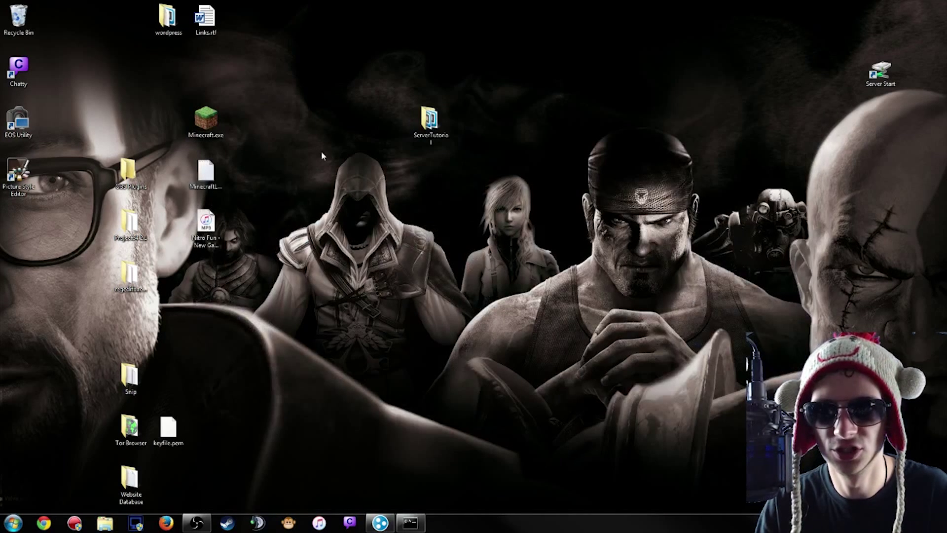
click(13, 522)
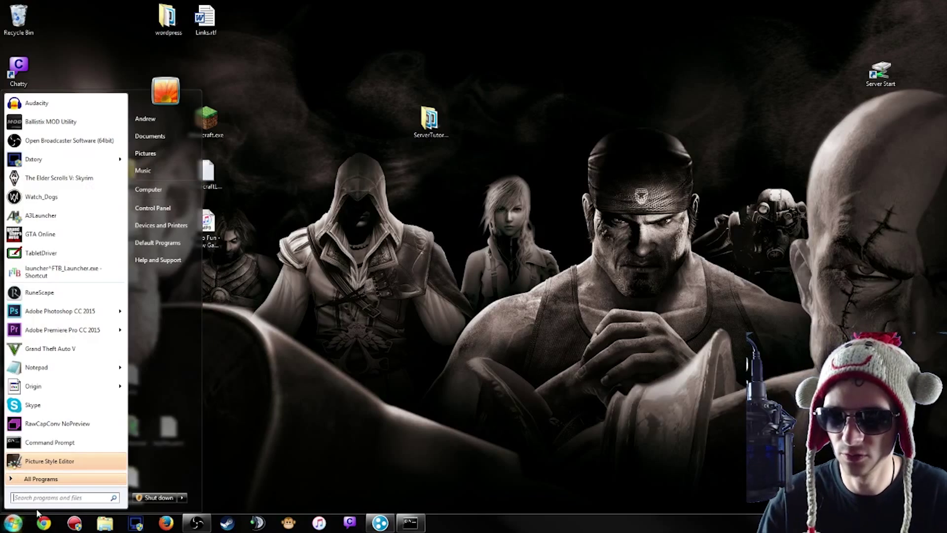
text(ftb)
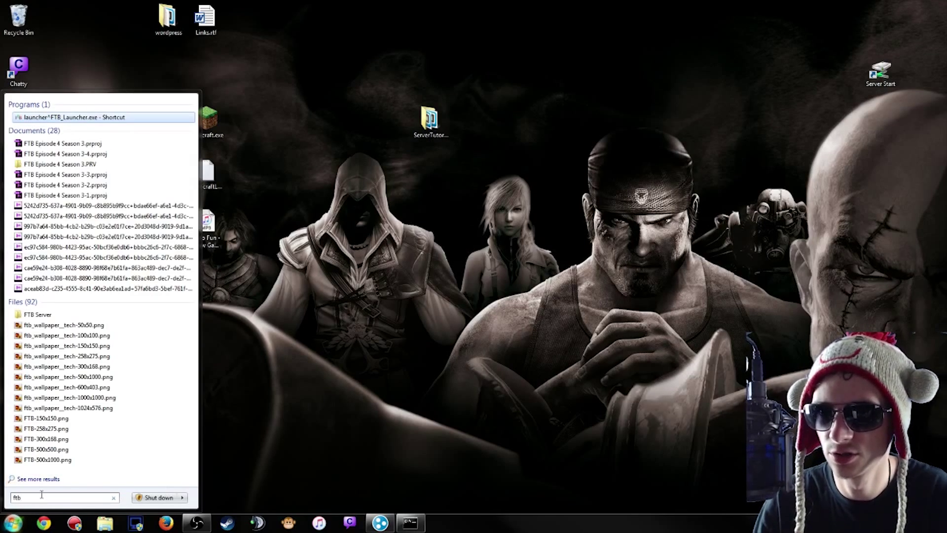
key(Return)
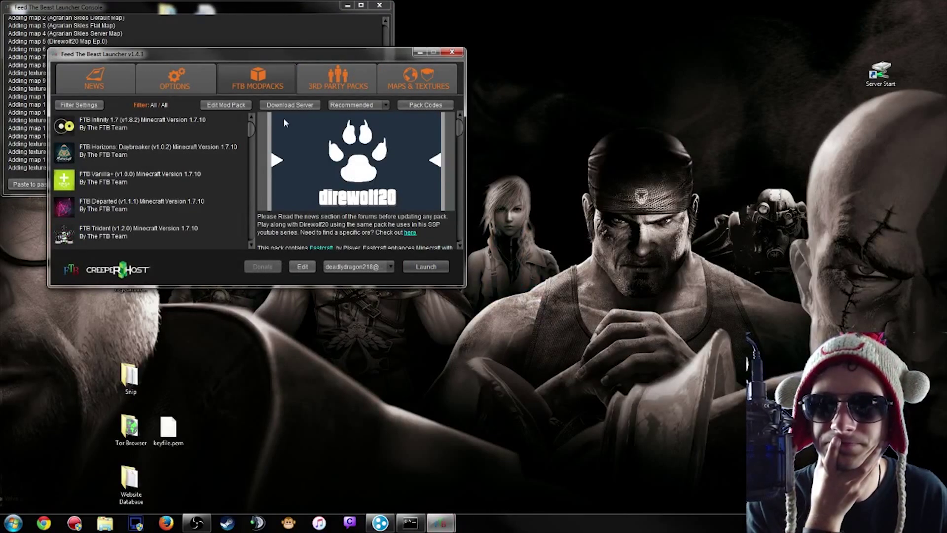
drag(283, 58, 364, 70)
click(507, 280)
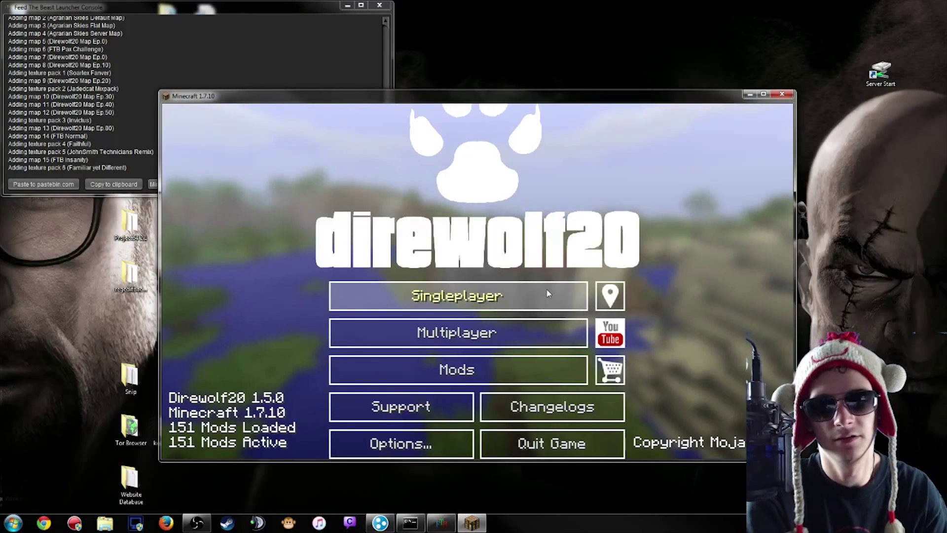
- Open Multiplayer and connect to 'My server' from the server list
click(495, 329)
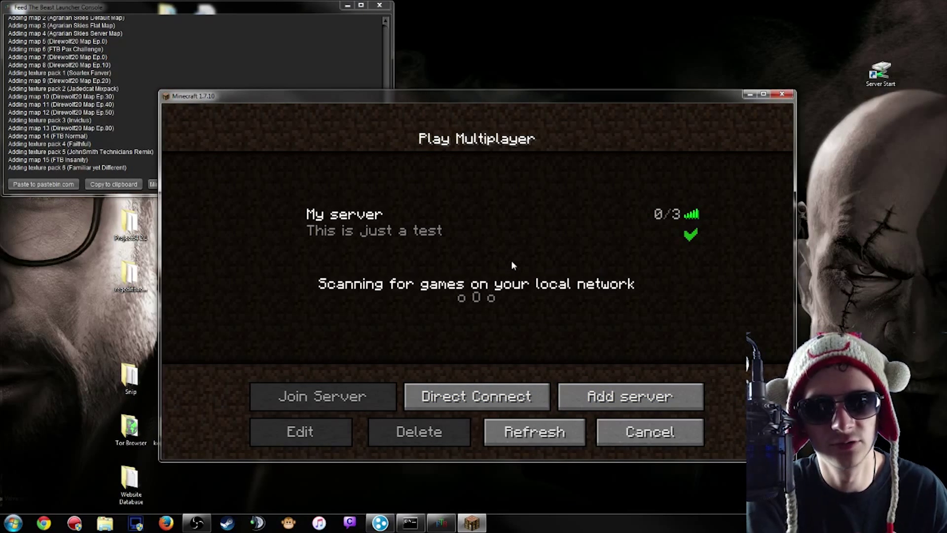
click(350, 236)
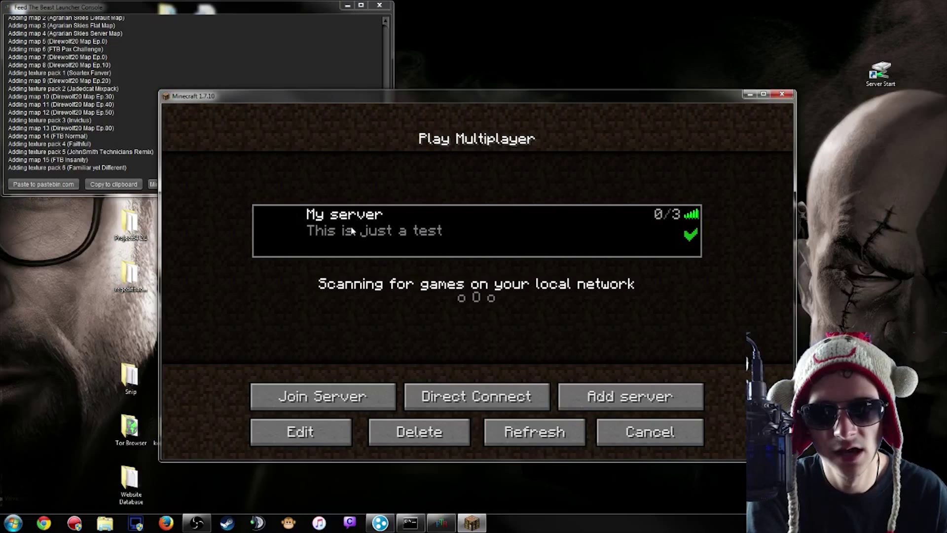
double_click(385, 231)
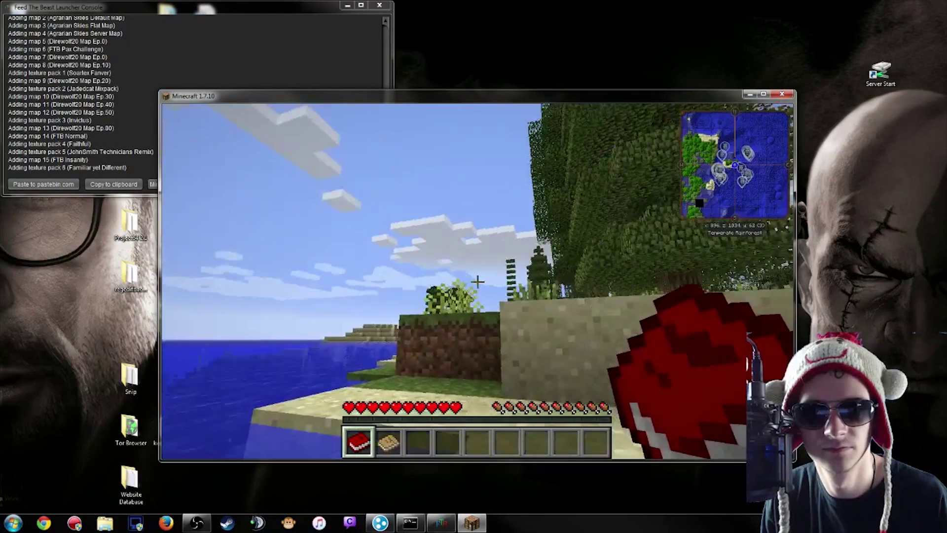
- Walk along the beach toward the trees, jumping up onto the higher grass
key(w)
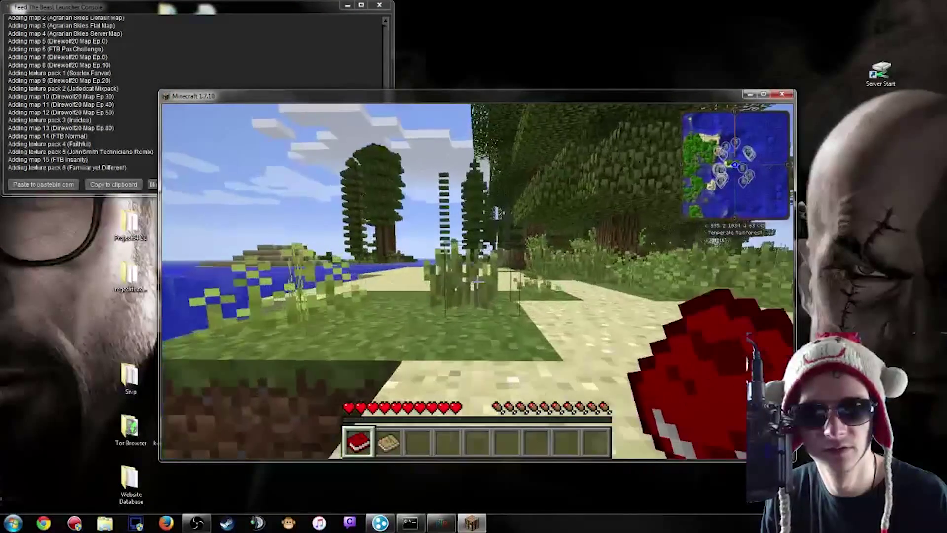
key(w)
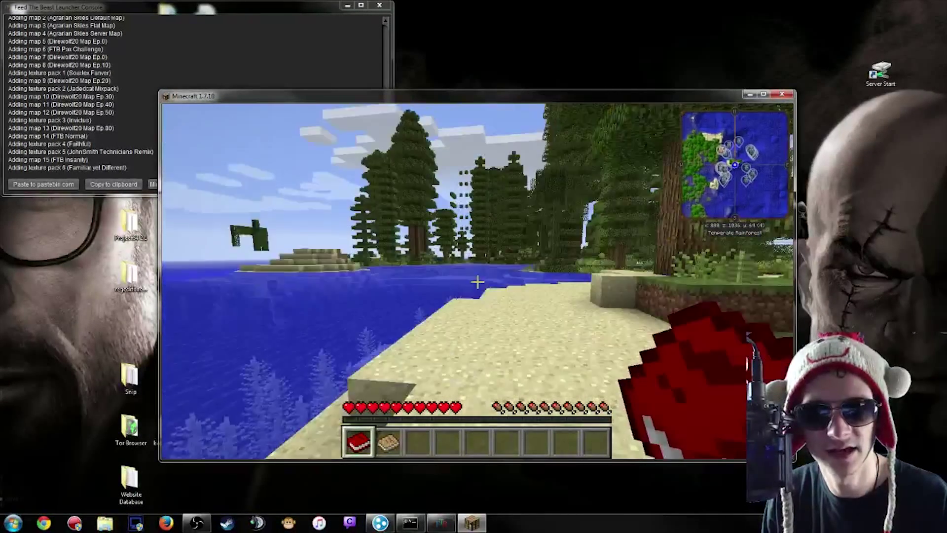
key(w)
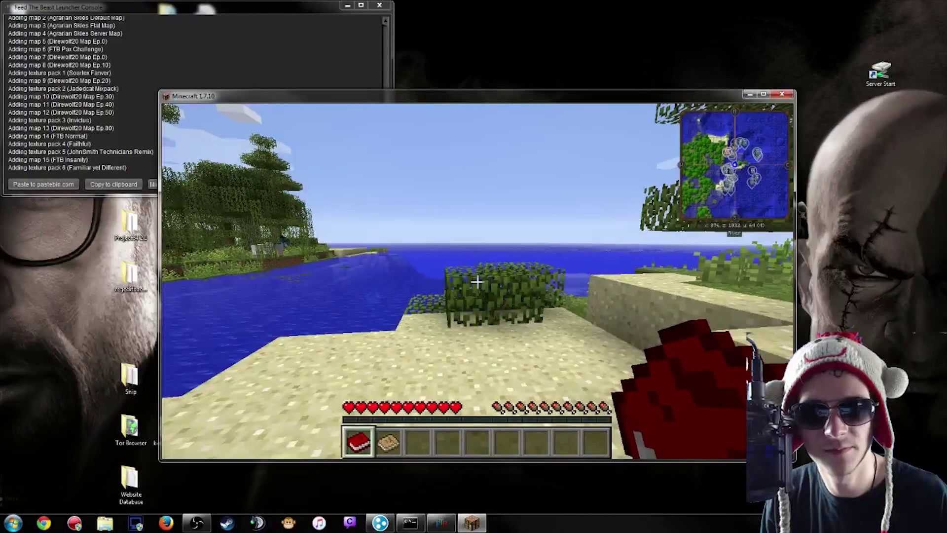
key(w)
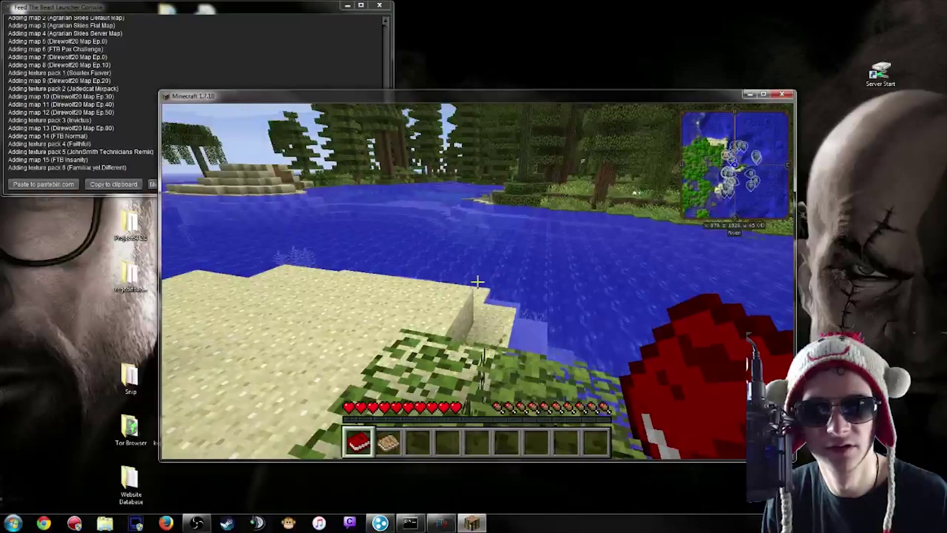
key(w)
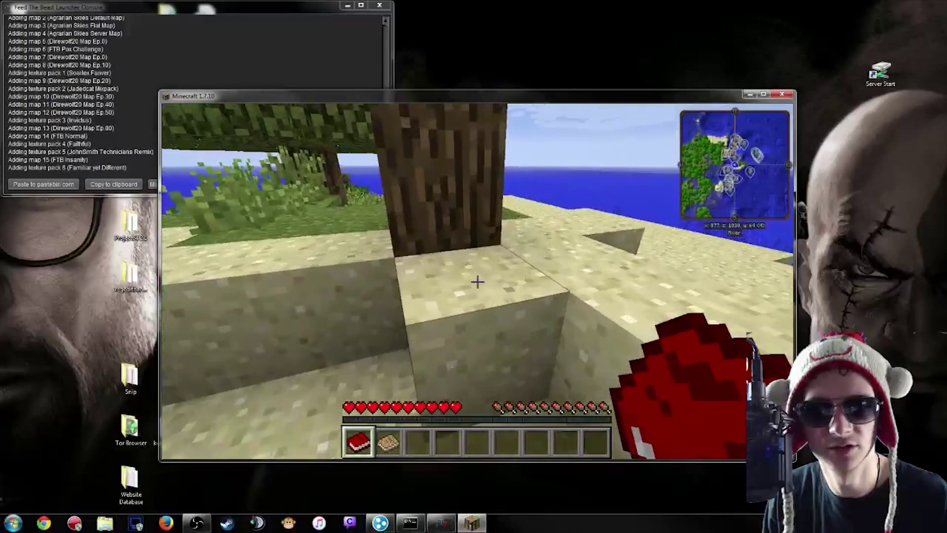
key(space)
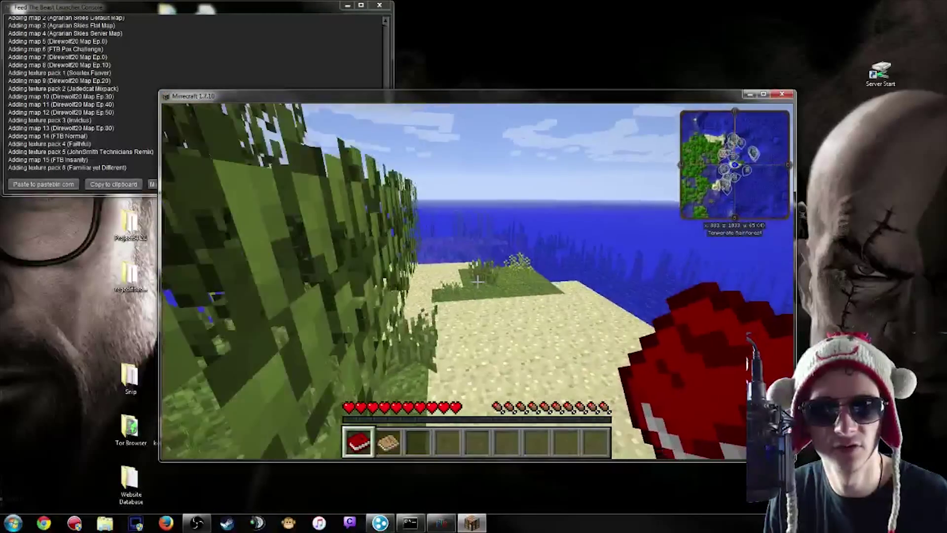
key(w)
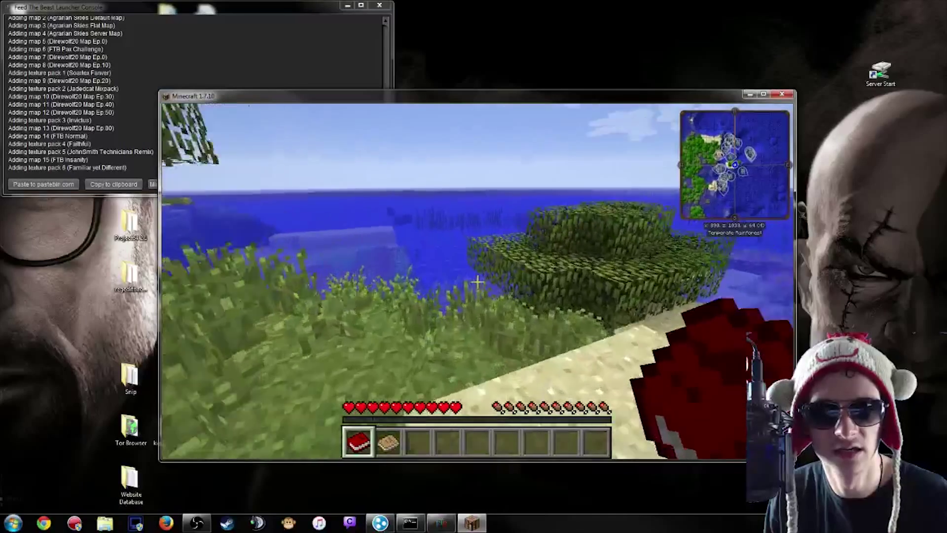
key(s)
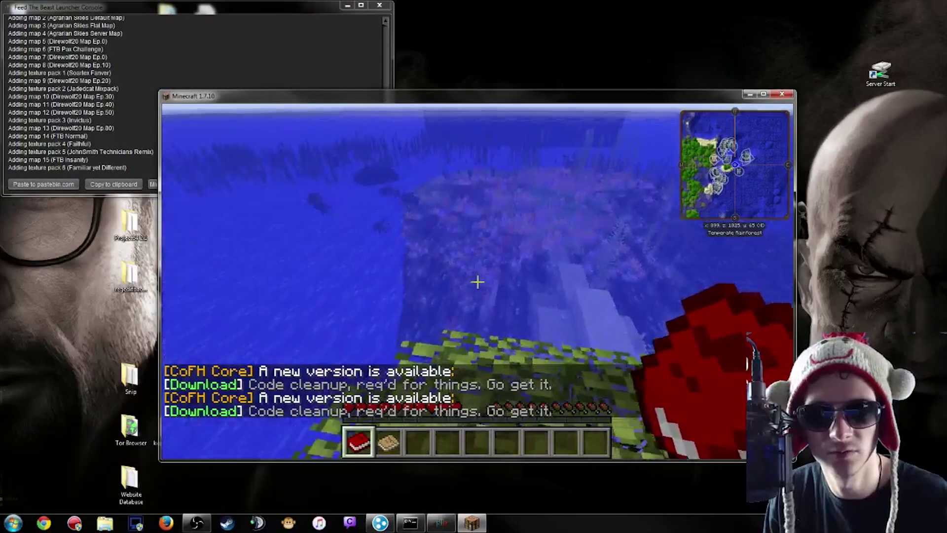
- Head to the tree island by the sea and climb onto the treetop leaves
key(w)
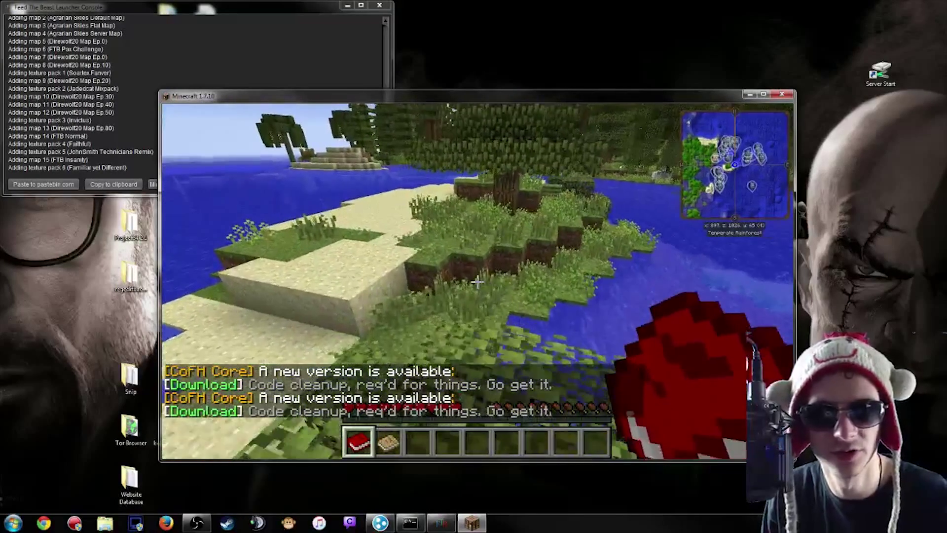
key(w)
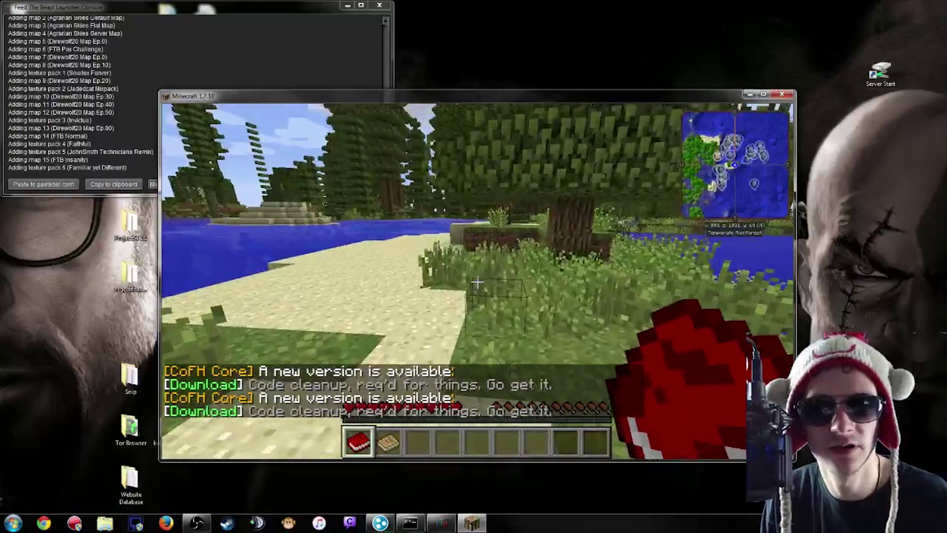
key(w)
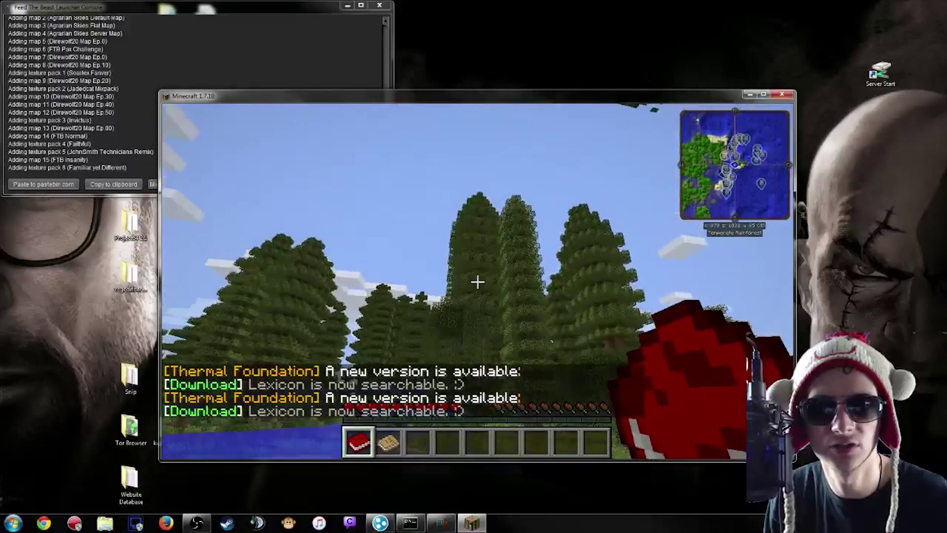
mouse_move(477, 281)
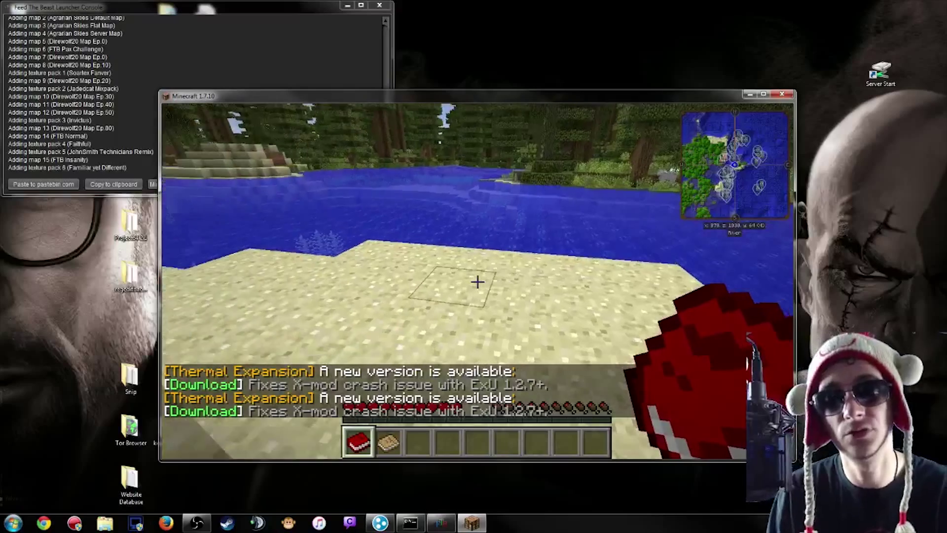
key(w)
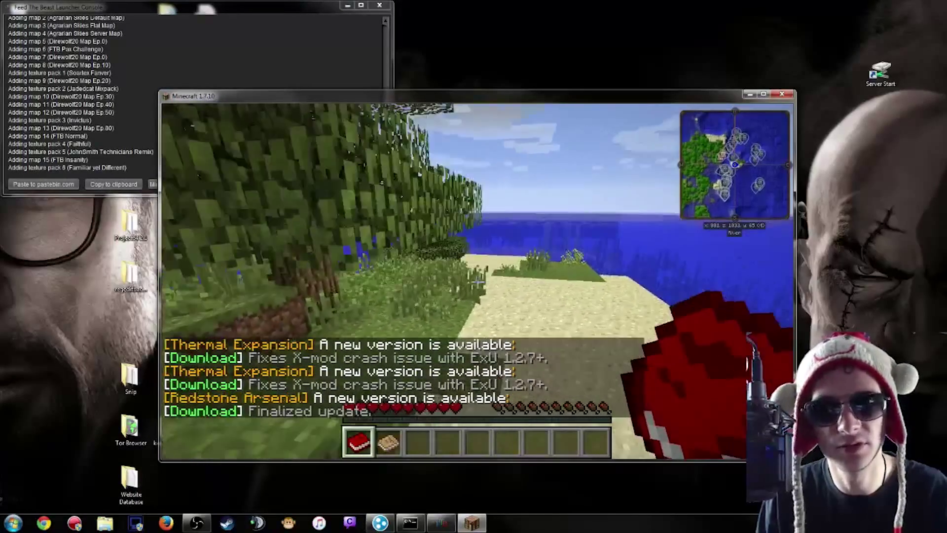
key(w)
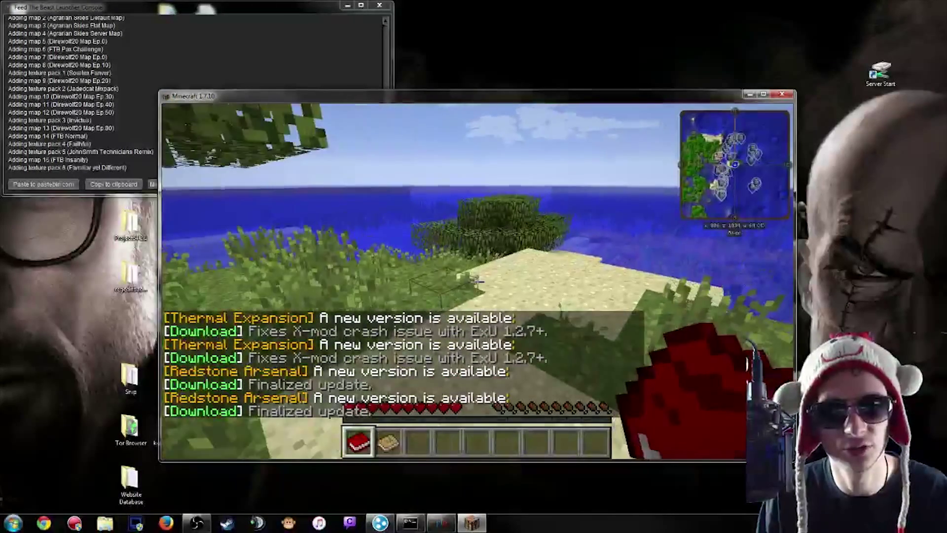
key(w)
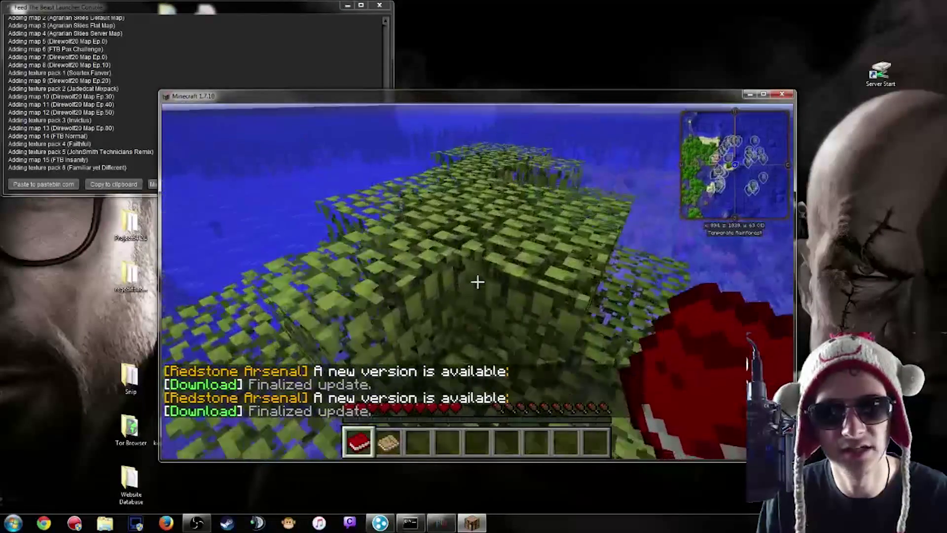
key(w)
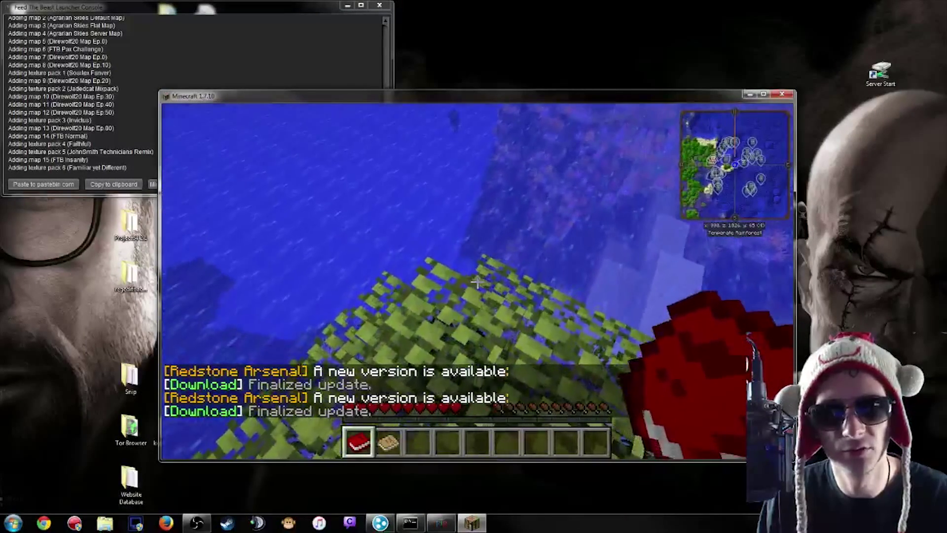
key(w)
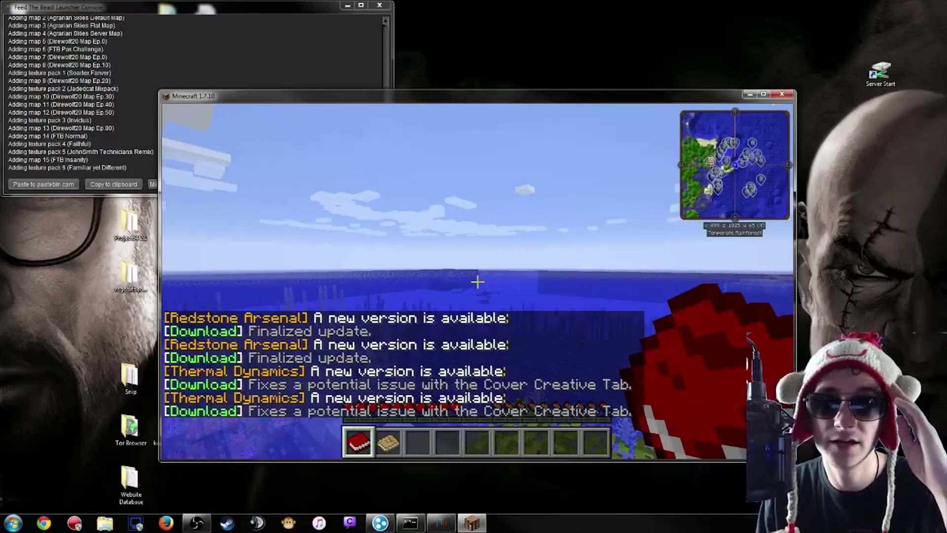